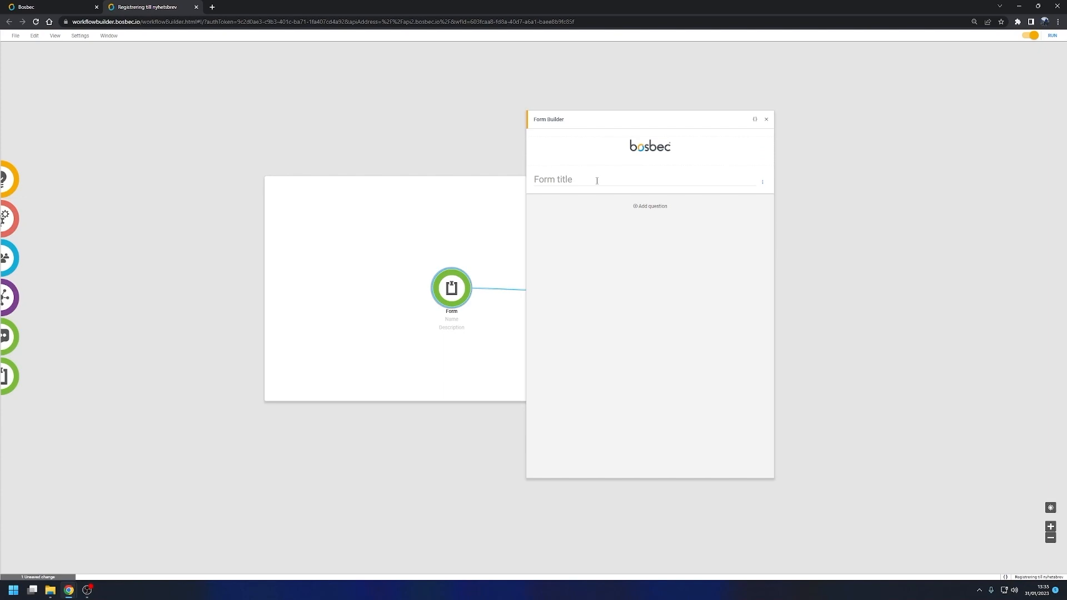
# Step: Title the form "Registrering till nyhetsbrev" and allow multiple answers in its options
pyautogui.click(596, 181)
pyautogui.write('Registrering till nyhetsbrev')
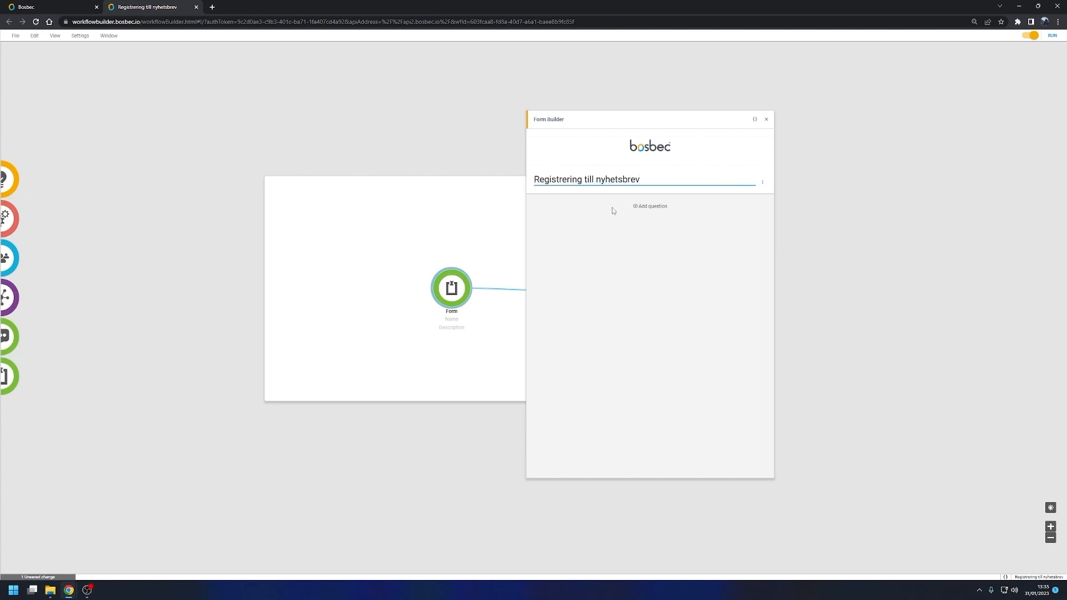
pyautogui.click(601, 220)
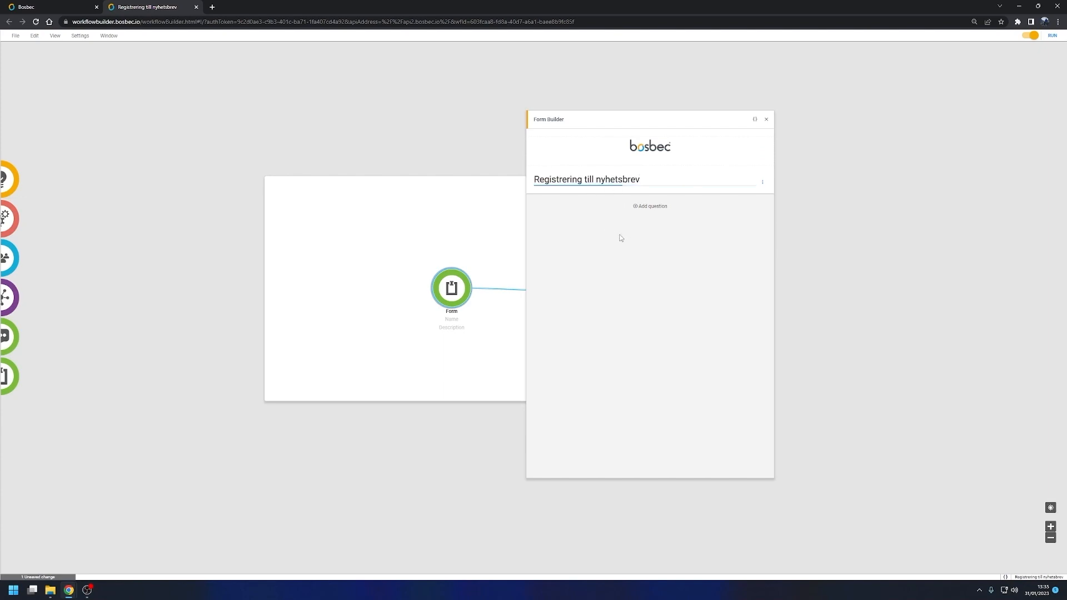
pyautogui.click(762, 182)
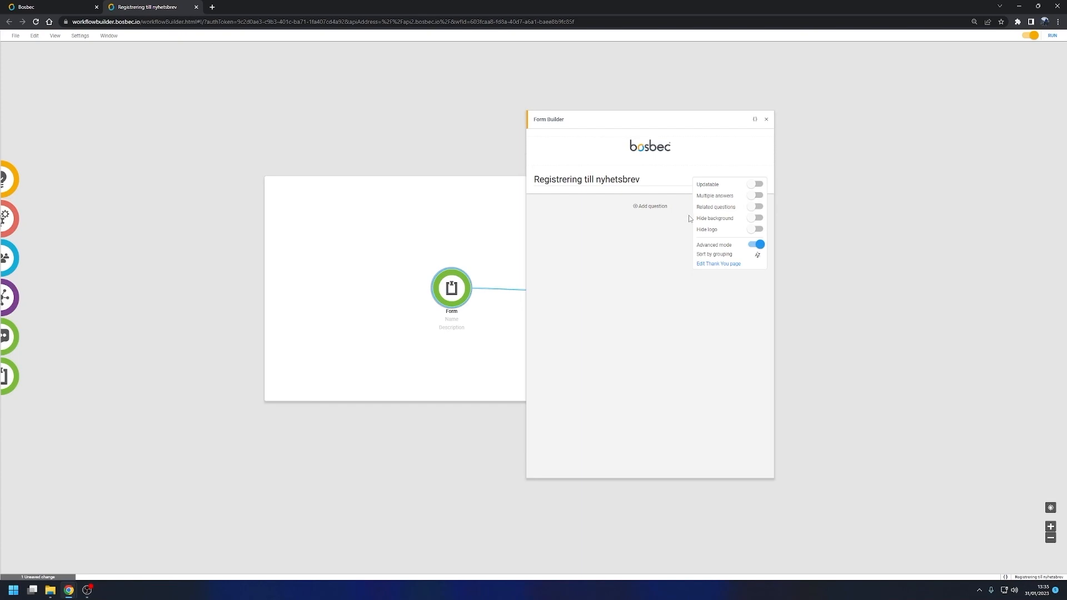
pyautogui.click(758, 197)
# Step: Edit the form's Thank You page with the heading "Tack för ditt svar!" and the message "Vi kommer att höra av oss!"
pyautogui.click(729, 266)
pyautogui.click(715, 327)
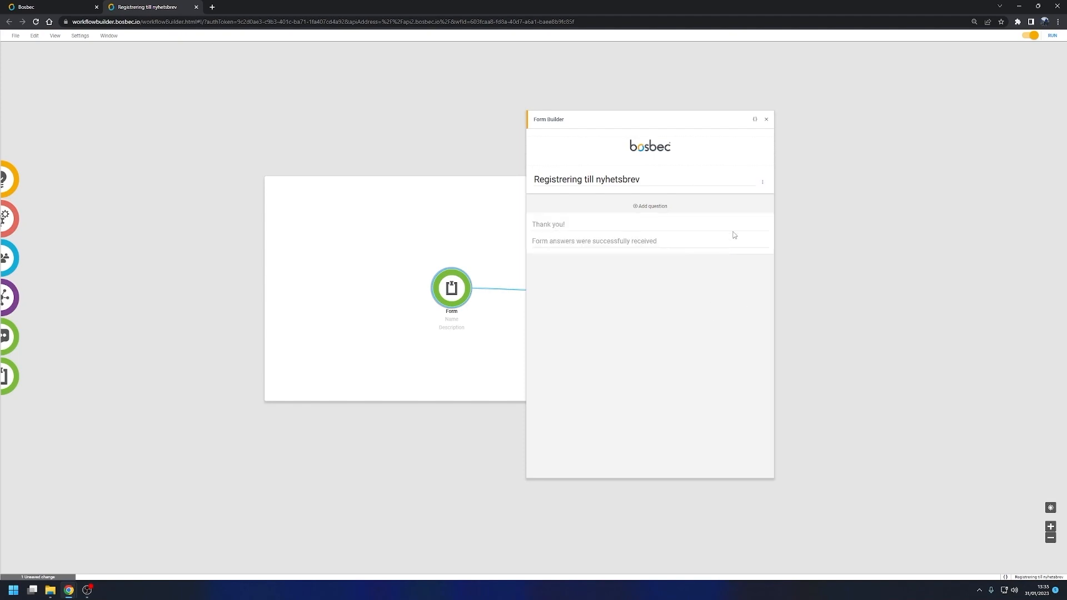
pyautogui.click(573, 222)
pyautogui.write('Tack för ditt svar!')
pyautogui.click(599, 243)
pyautogui.write('Vi kommer att höra av oss!')
pyautogui.click(612, 288)
pyautogui.click(764, 182)
pyautogui.click(707, 265)
pyautogui.click(678, 325)
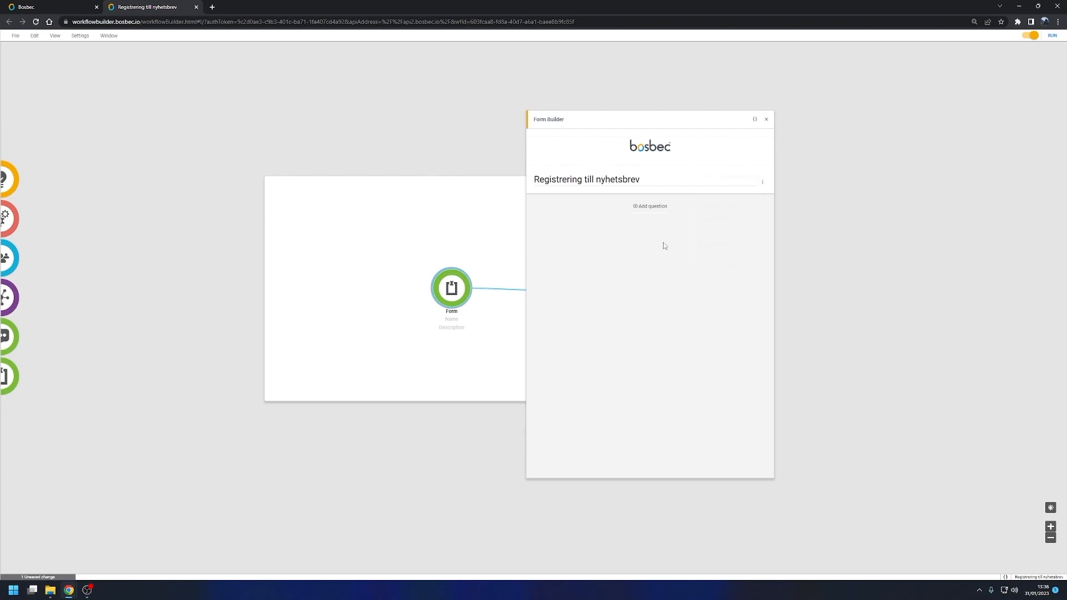
# Step: Add a freetext question named contact_email with text "Ange din email" and description "Vi behöver er emailadress för att kunna höra av oss till er"
pyautogui.click(653, 207)
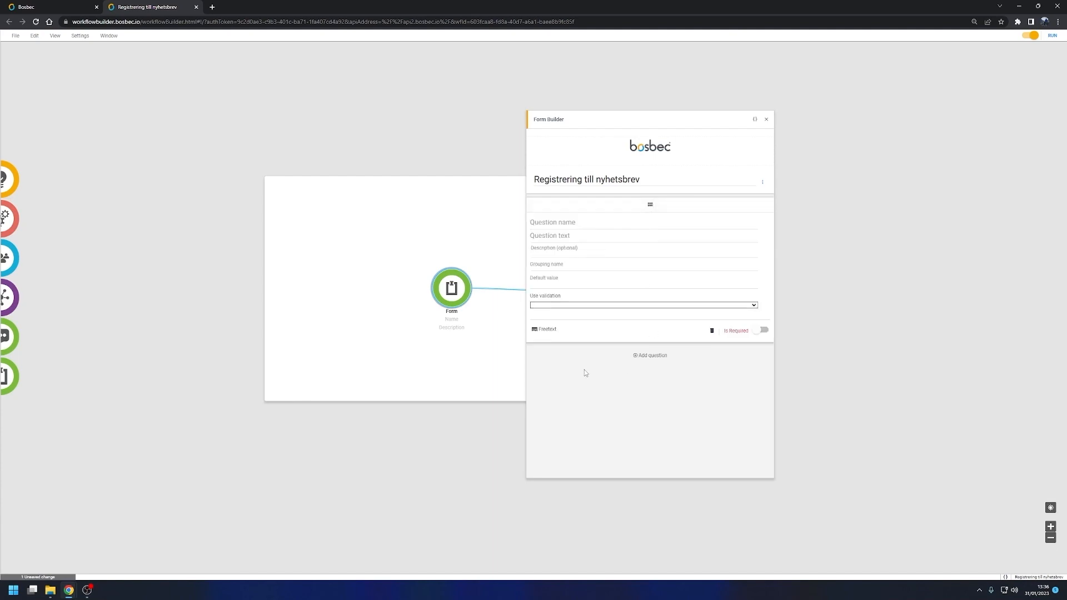
pyautogui.click(550, 333)
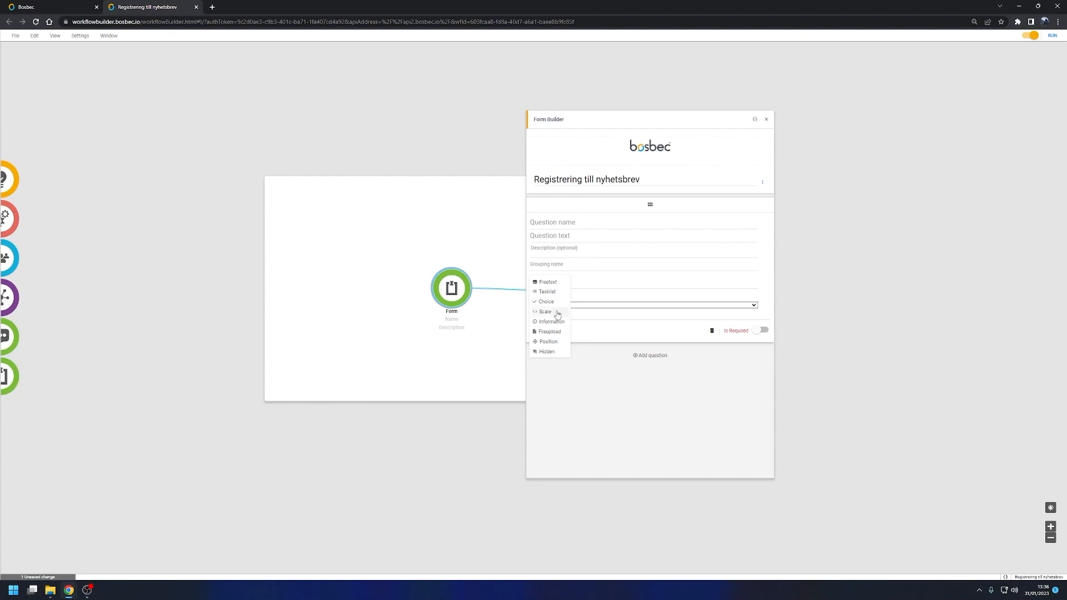
pyautogui.click(567, 222)
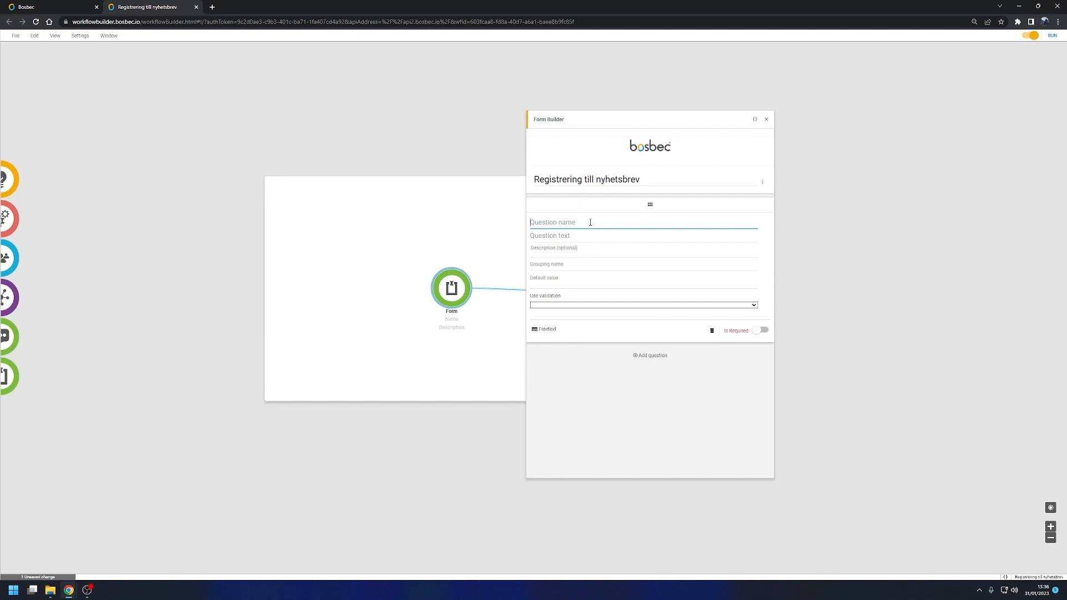
pyautogui.write('contact_email')
pyautogui.click(587, 237)
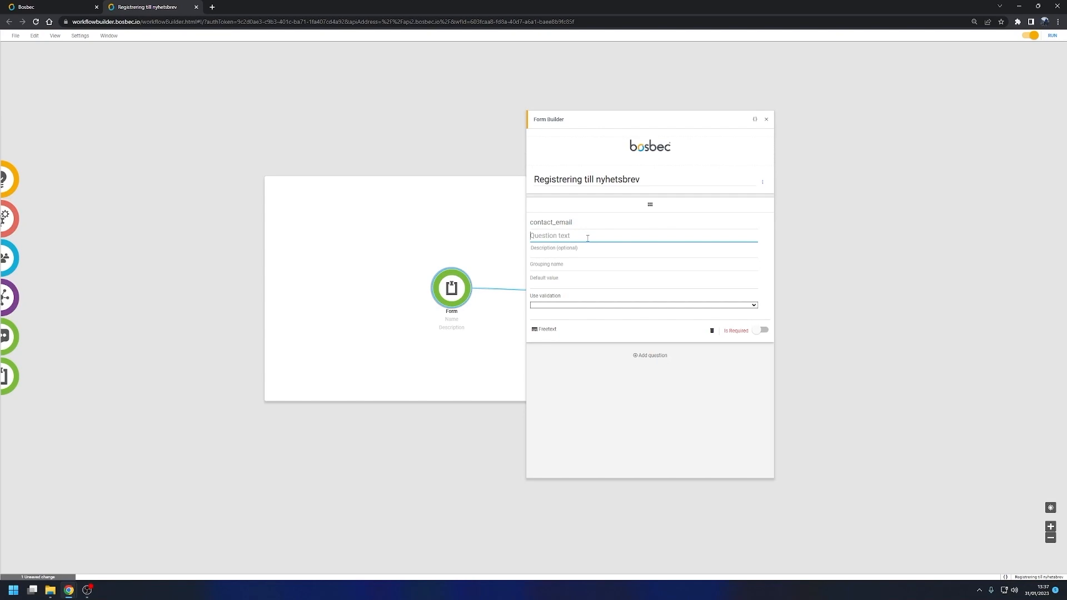
pyautogui.write('Ange din email')
pyautogui.click(590, 248)
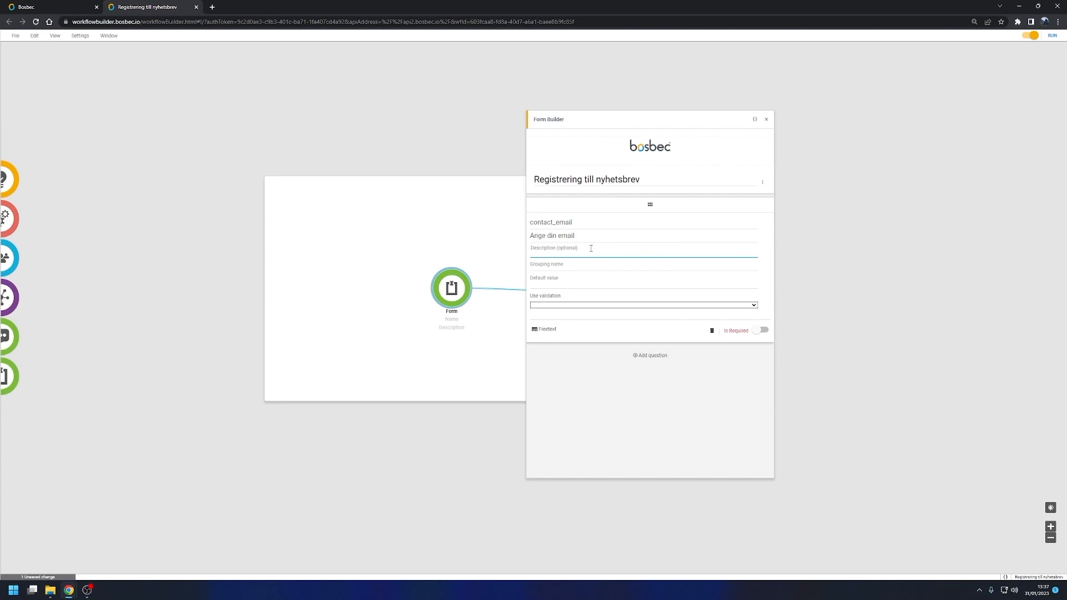
pyautogui.write('Vi behöver er emailadress för att kunna höra av oss till er.')
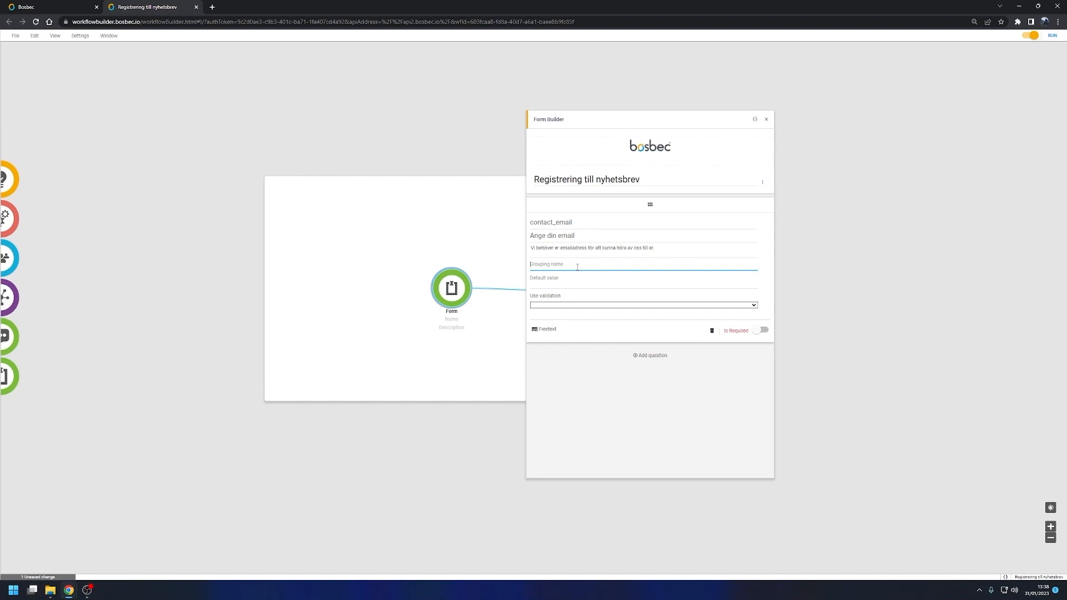
pyautogui.click(573, 278)
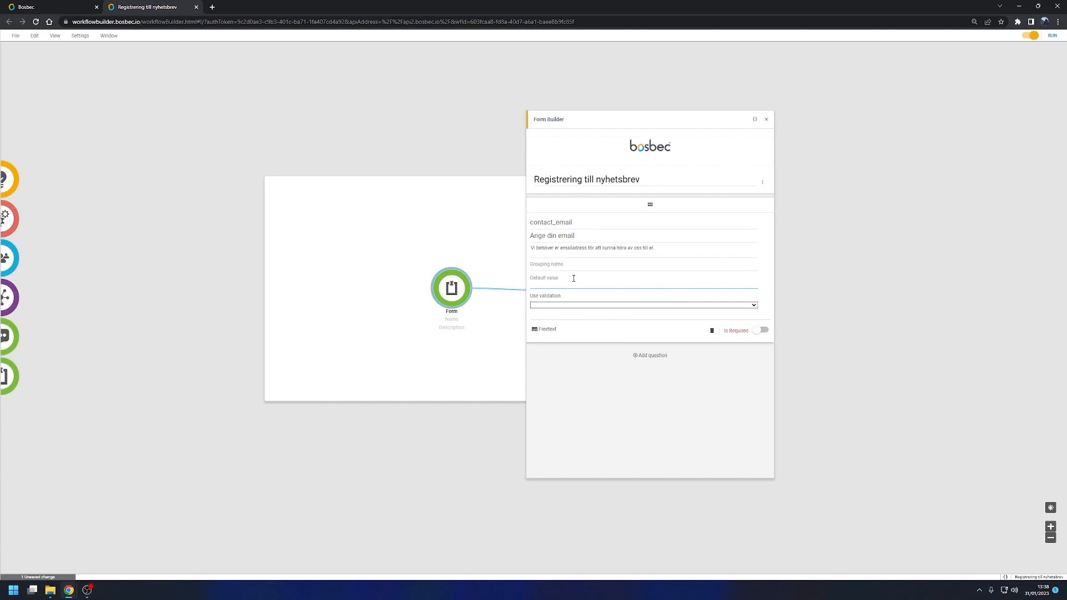
pyautogui.write('Skriv hgär')
pyautogui.hotkey('ctrl', 'a')
pyautogui.press('BackSpace')
pyautogui.write('[key')
pyautogui.hotkey('ctrl', 'a')
pyautogui.press('BackSpace')
# Step: Apply email validation to the contact_email question, make it required, and save the workflow
pyautogui.click(562, 308)
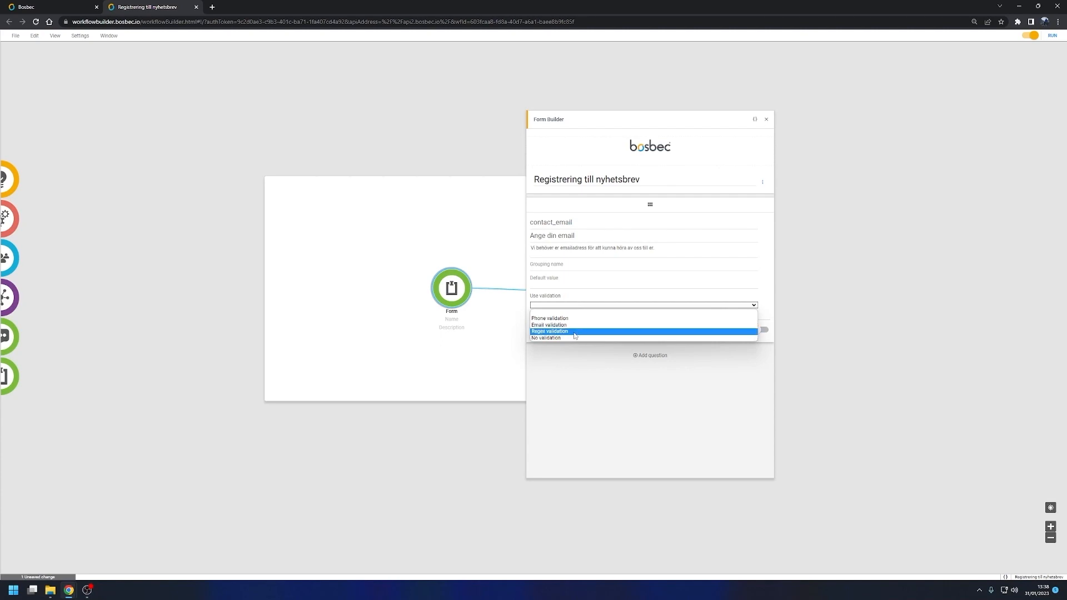
pyautogui.click(575, 332)
pyautogui.click(568, 322)
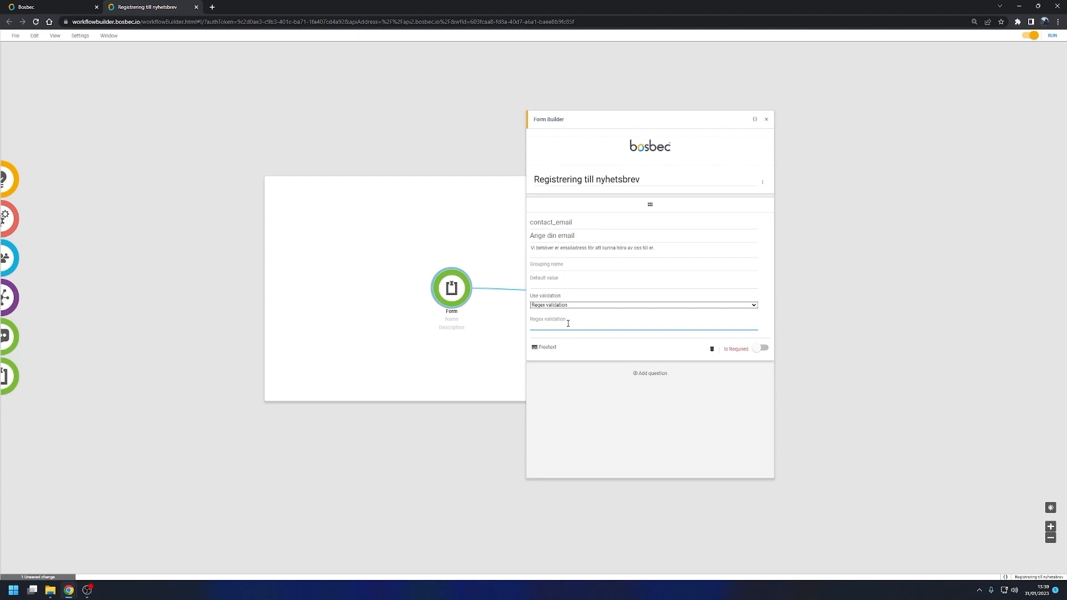
pyautogui.click(564, 306)
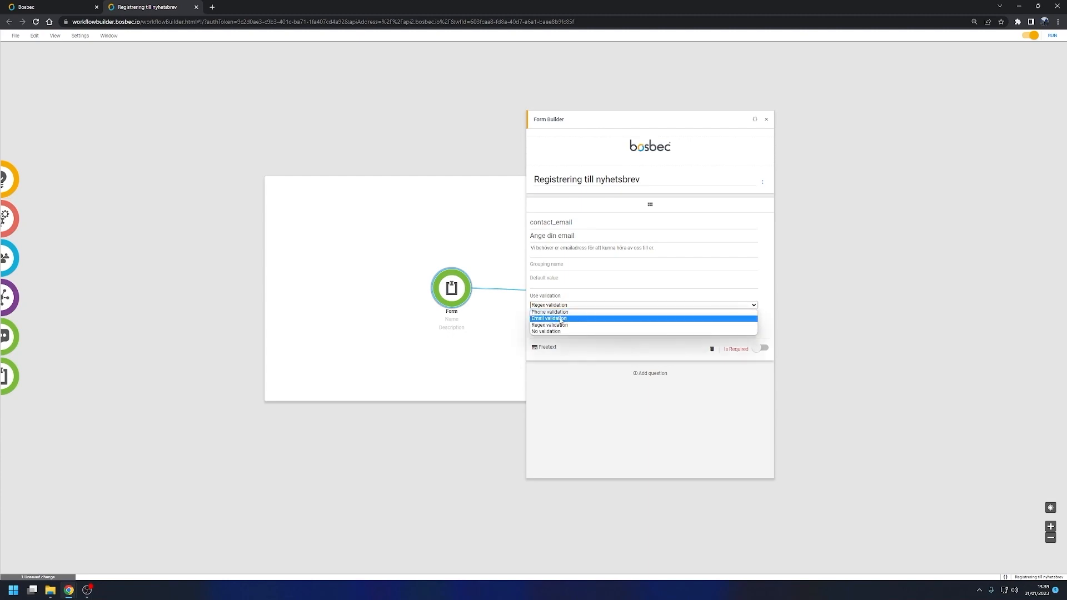
pyautogui.click(559, 318)
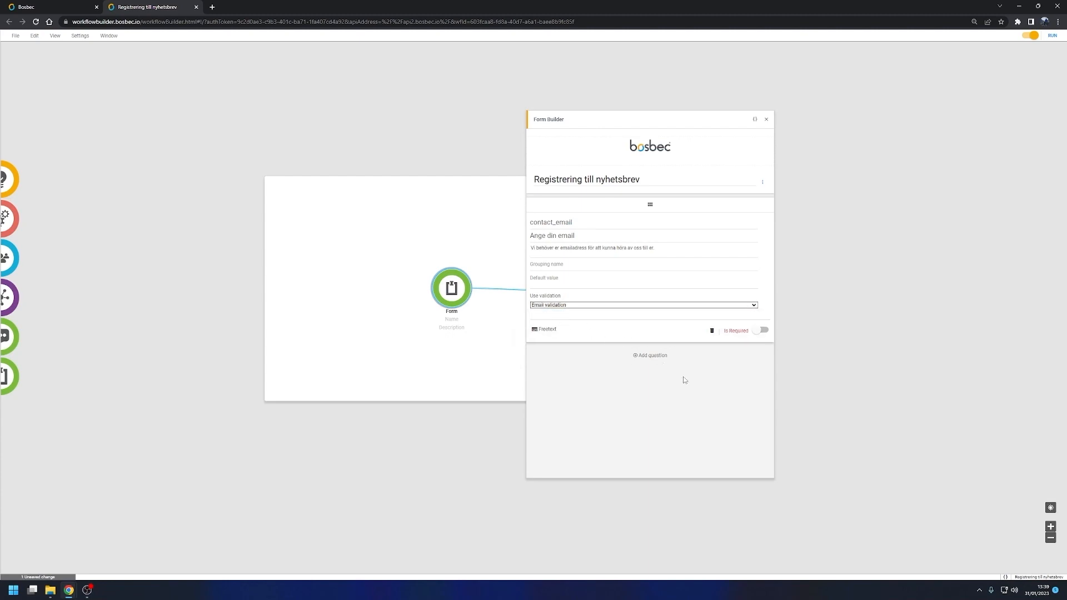
pyautogui.click(762, 332)
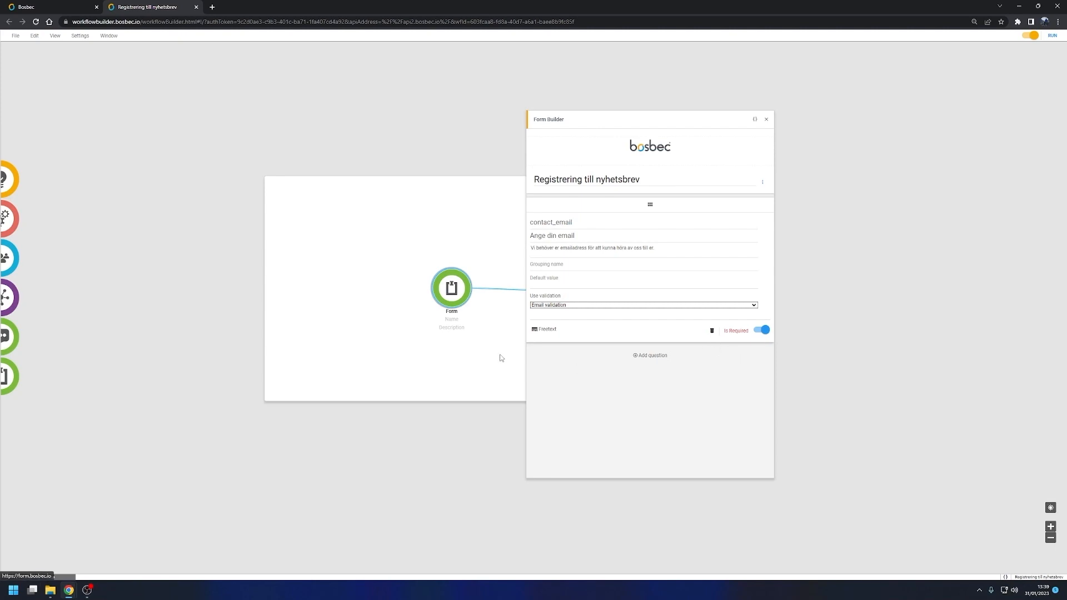
pyautogui.hotkey('ctrl', 's')
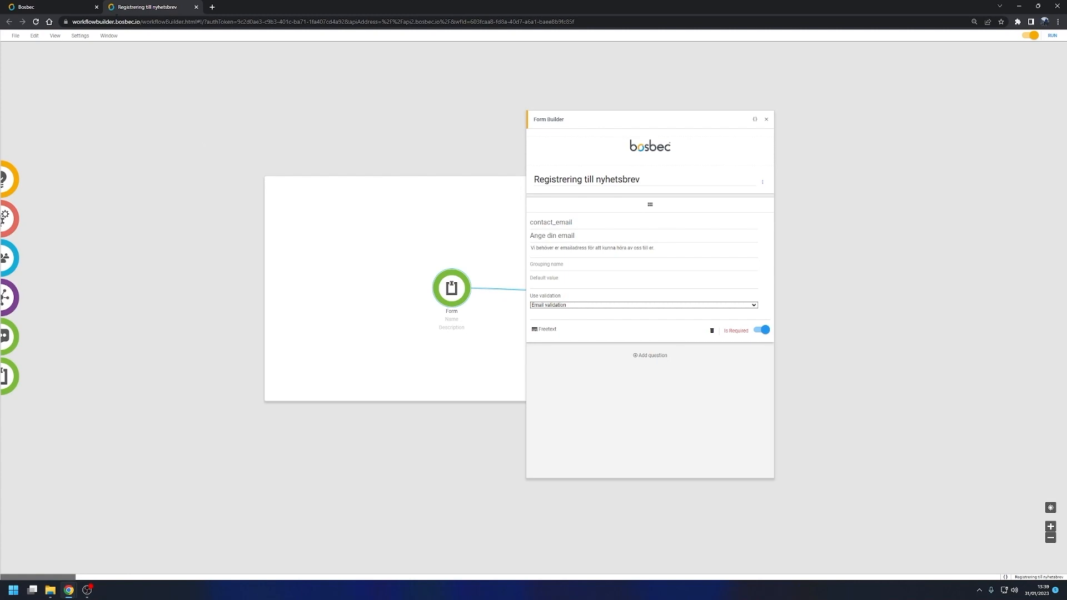
# Step: Switch to the Bosbec portal, open the Forms resources, and preview the newly saved form
pyautogui.click(62, 7)
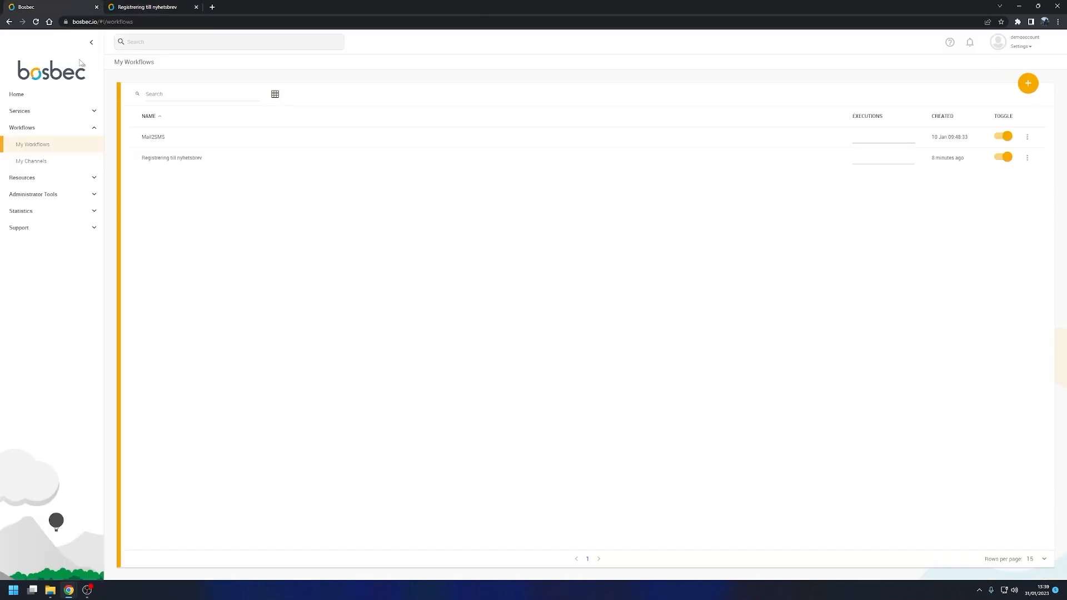
pyautogui.click(50, 178)
pyautogui.click(37, 245)
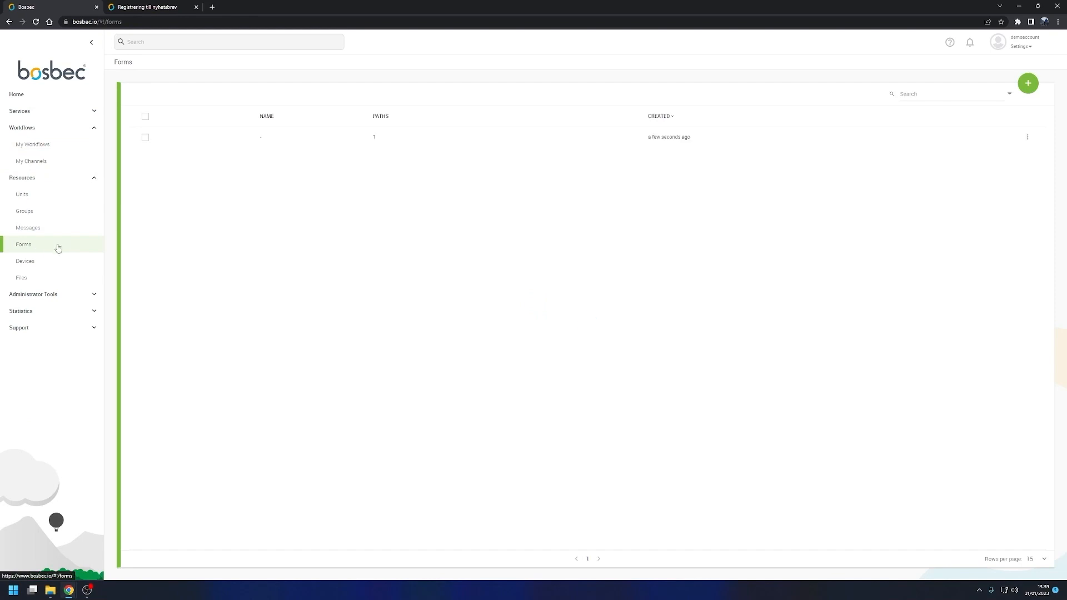
pyautogui.click(377, 140)
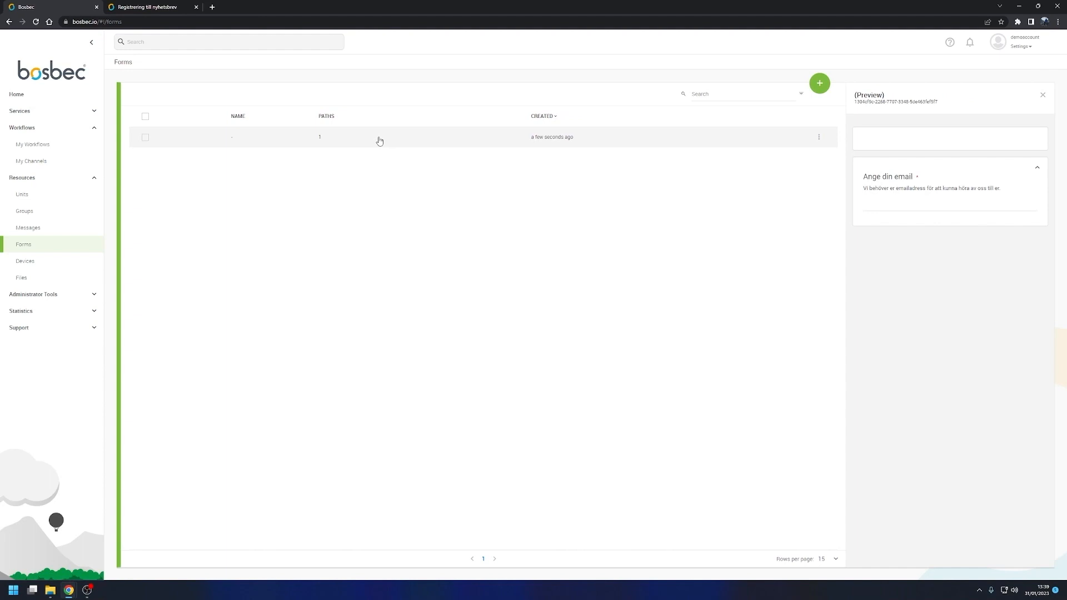
# Step: Generate a link for the saved form and open the generated form page
pyautogui.rightClick(379, 141)
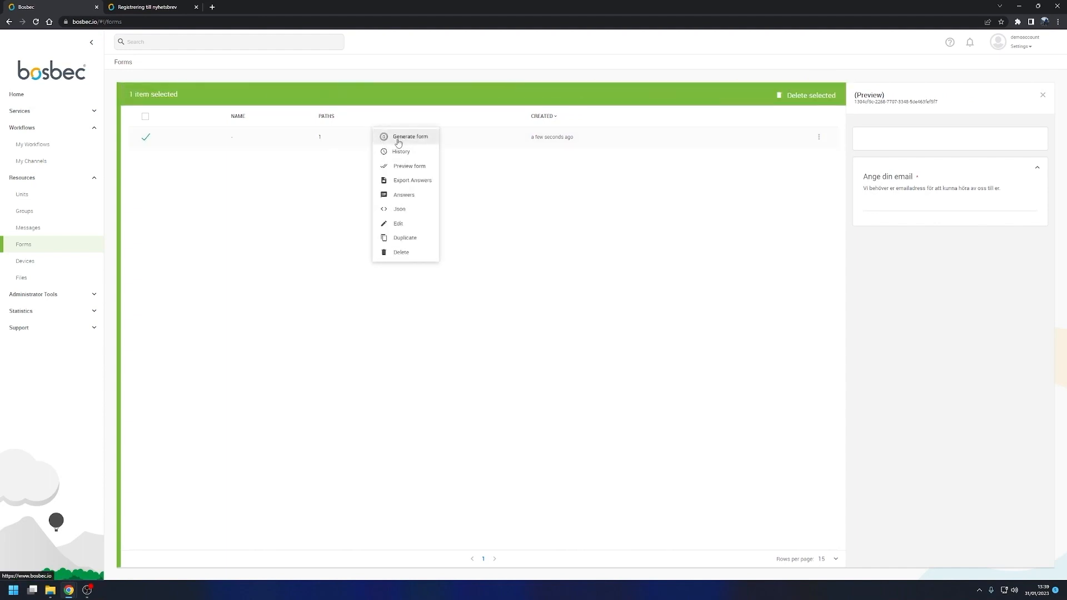
pyautogui.click(398, 142)
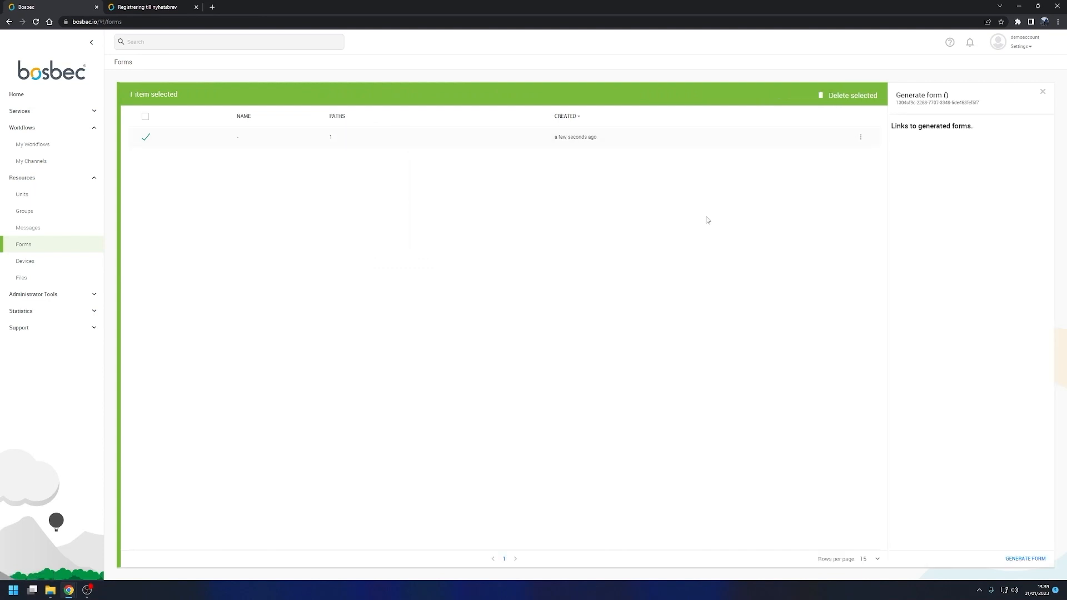
pyautogui.click(1027, 560)
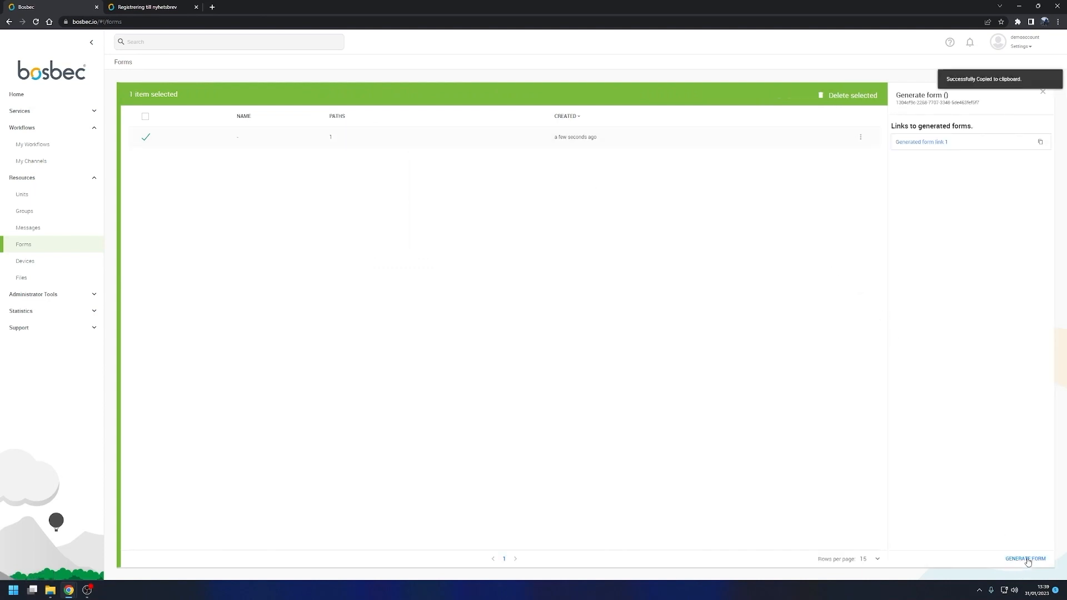
pyautogui.click(927, 143)
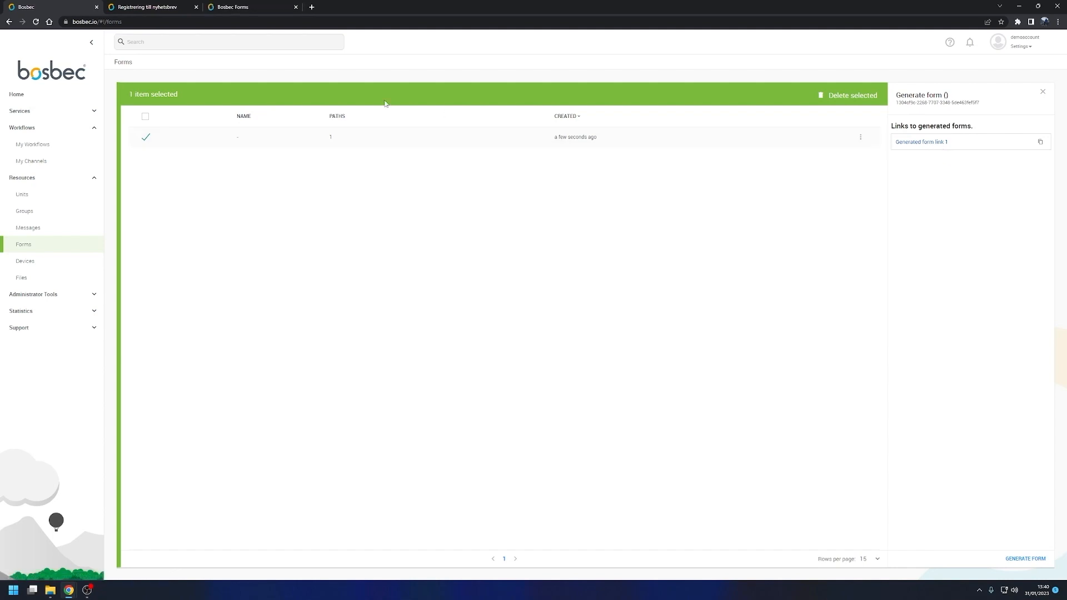
pyautogui.click(276, 8)
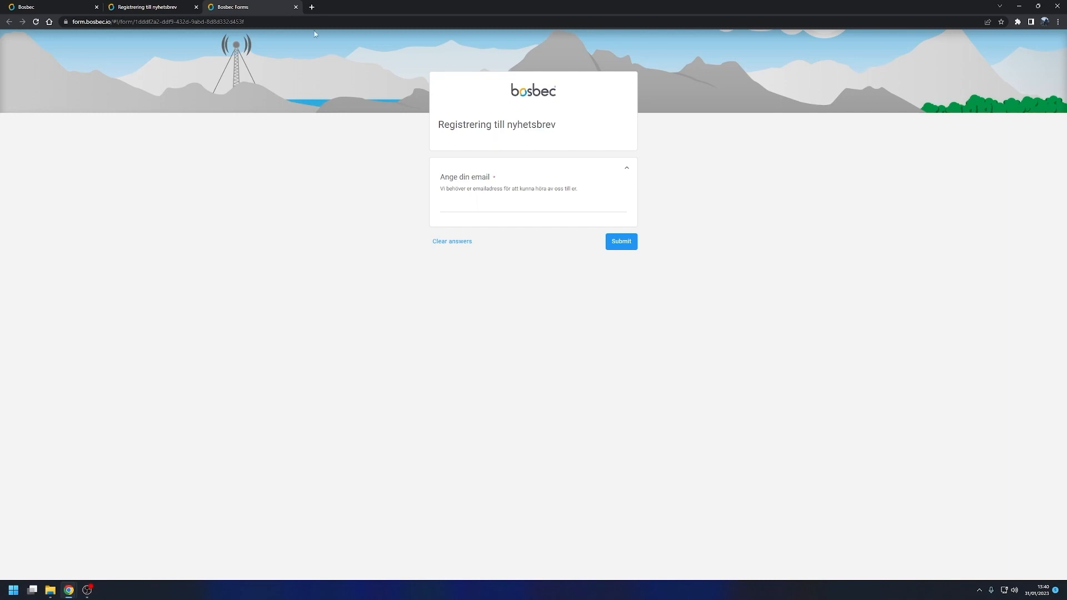
# Step: Fill in the "Ange din email" field of the registration form with a complete email address
pyautogui.click(495, 205)
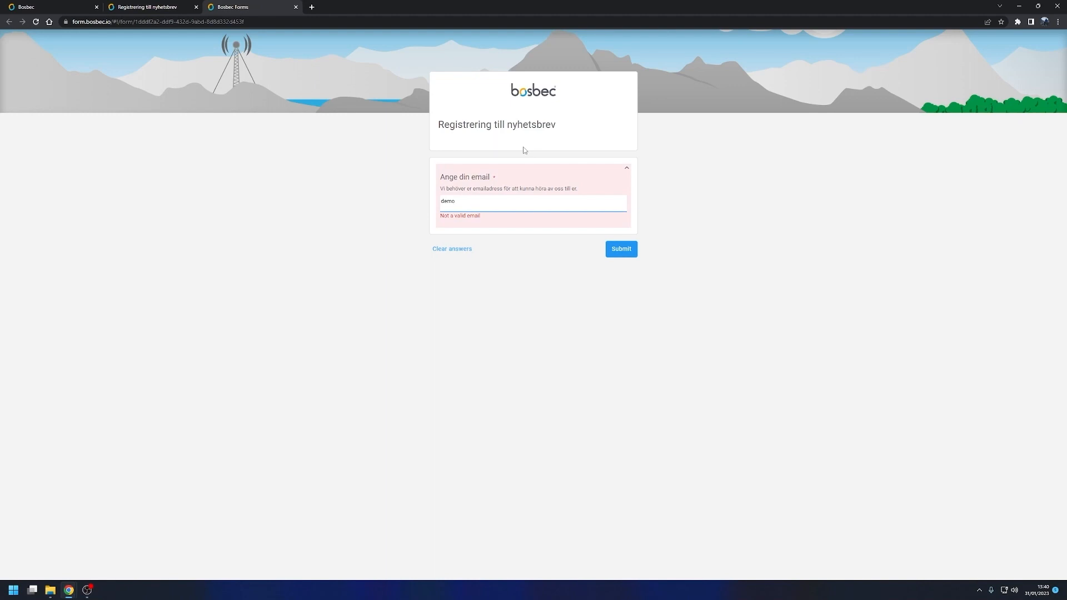
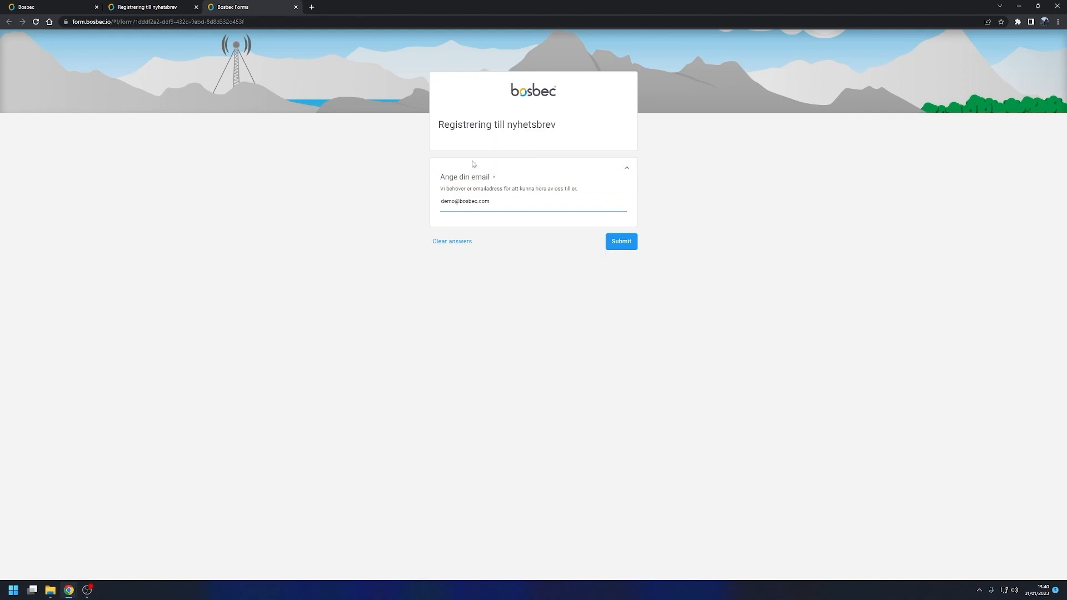
pyautogui.click(362, 160)
# Step: Return to the workflow builder, close the Form Builder, and add a Form answered trigger beneath the form
pyautogui.click(147, 6)
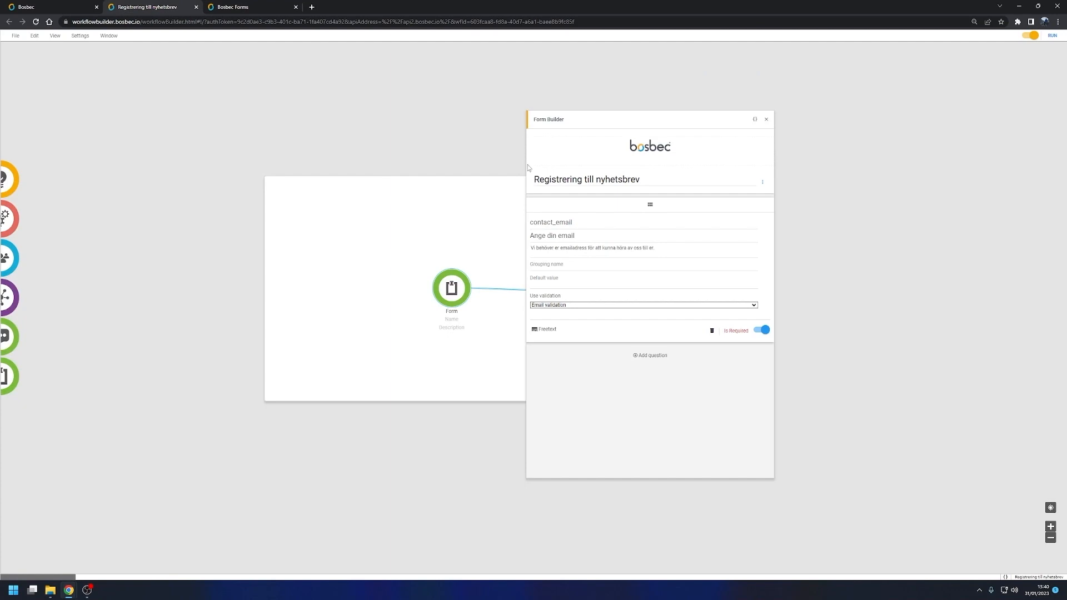
pyautogui.click(766, 119)
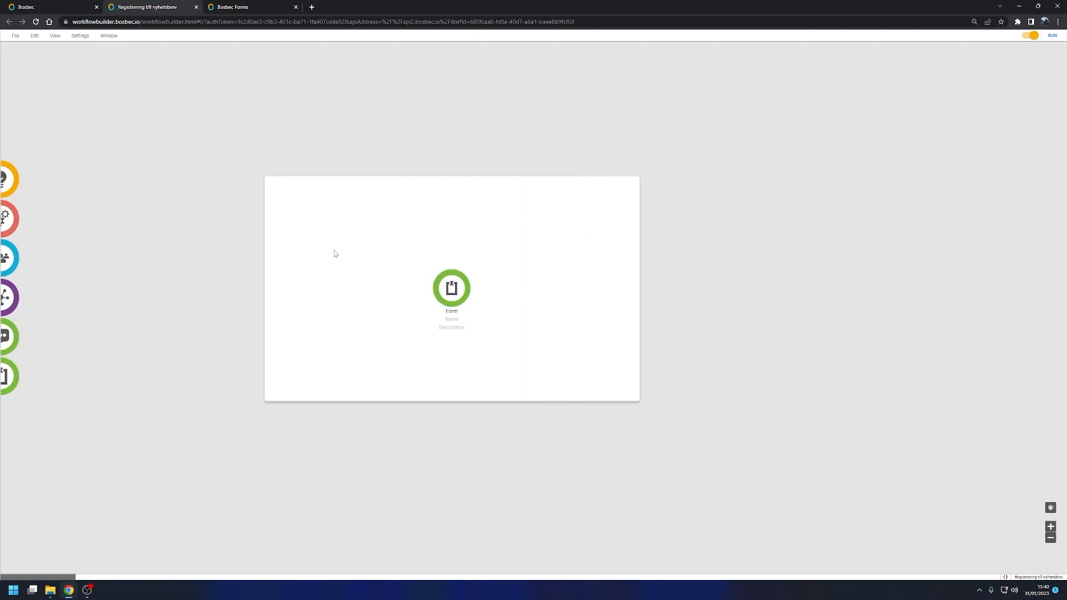
pyautogui.moveTo(9, 178); pyautogui.dragTo(465, 373)
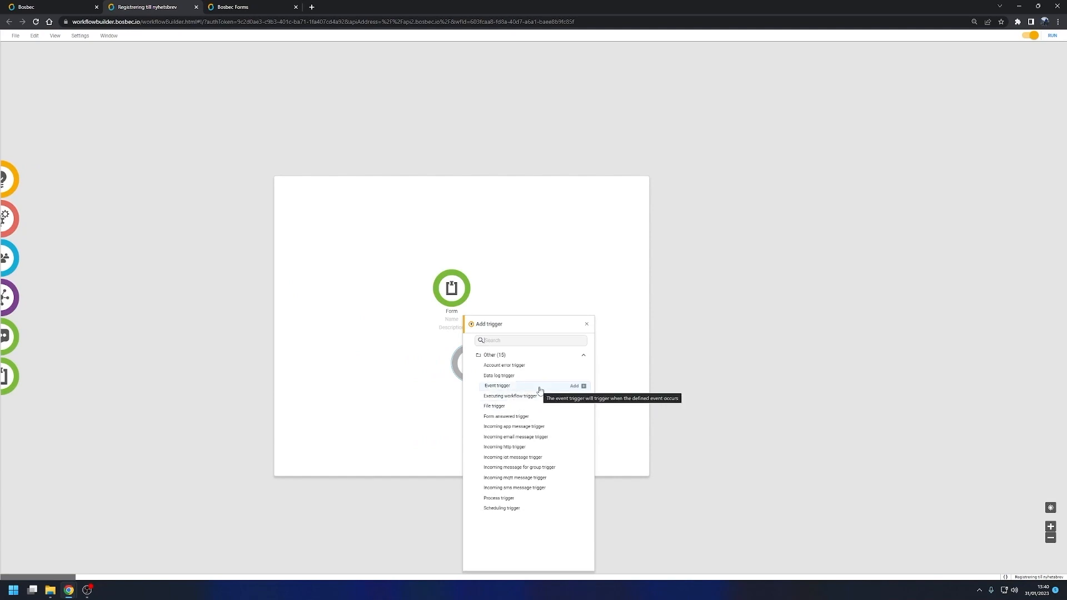
pyautogui.click(535, 420)
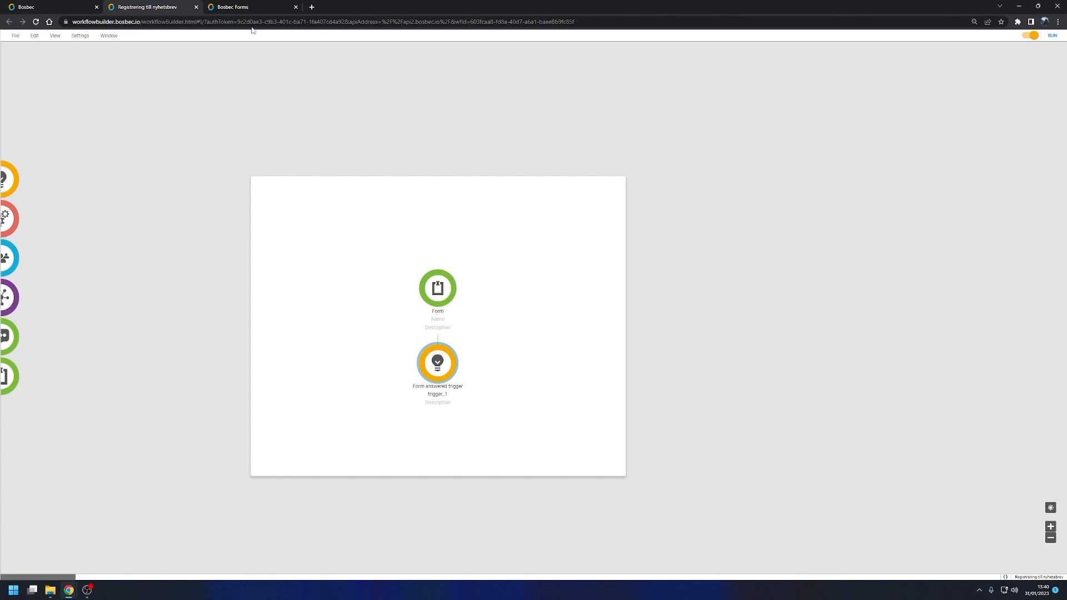
# Step: Go back to the filled-in registration form and submit the answer
pyautogui.click(252, 7)
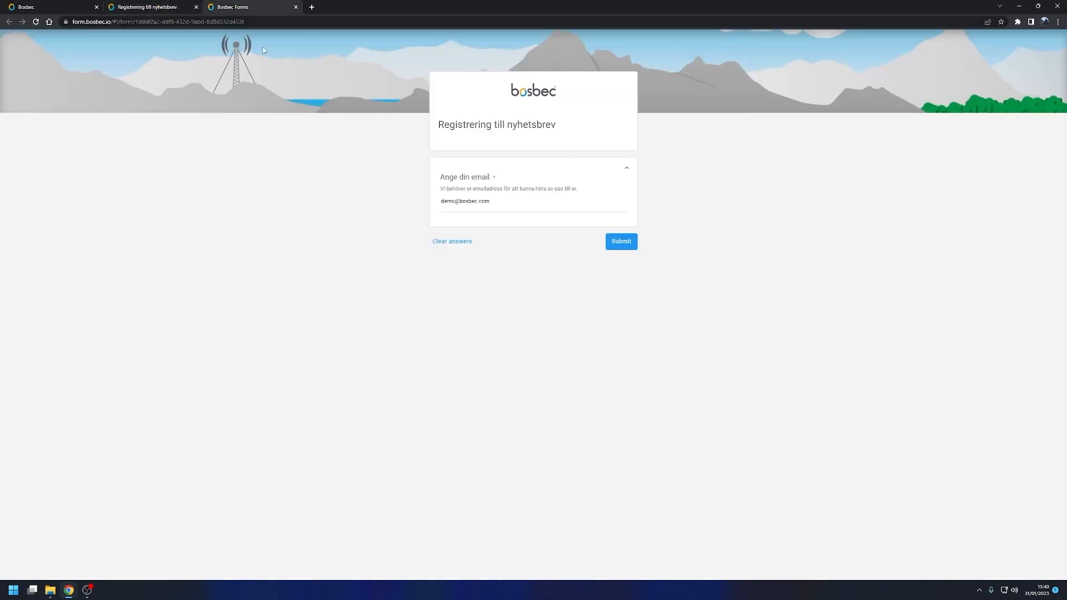
pyautogui.click(625, 243)
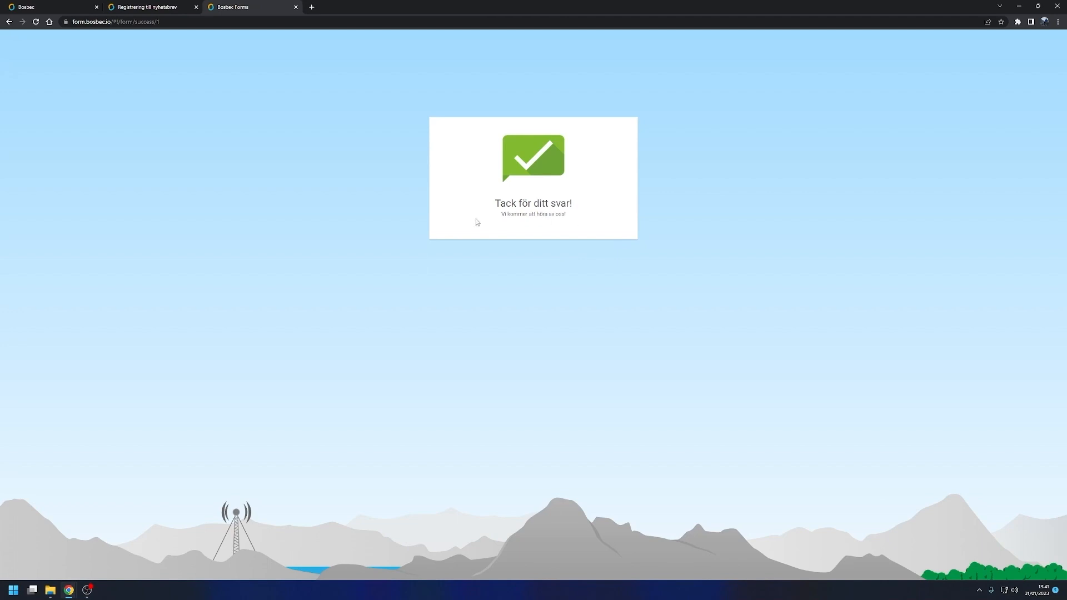
# Step: Return to the workflow builder, open the execution history, and inspect the latest run's metadata and Incoming Form Answer resource
pyautogui.click(161, 6)
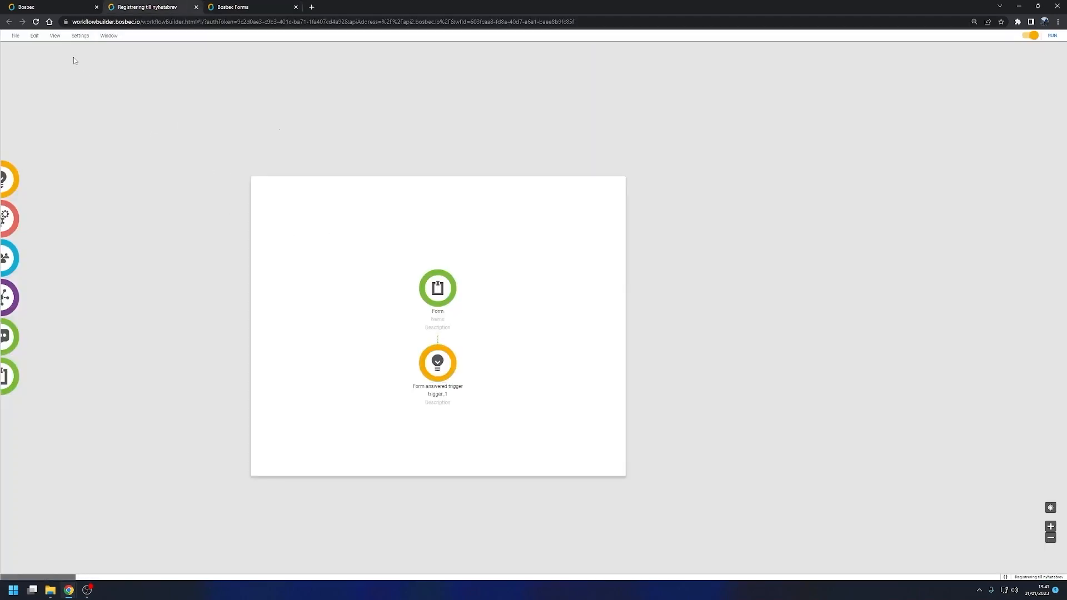
pyautogui.click(55, 37)
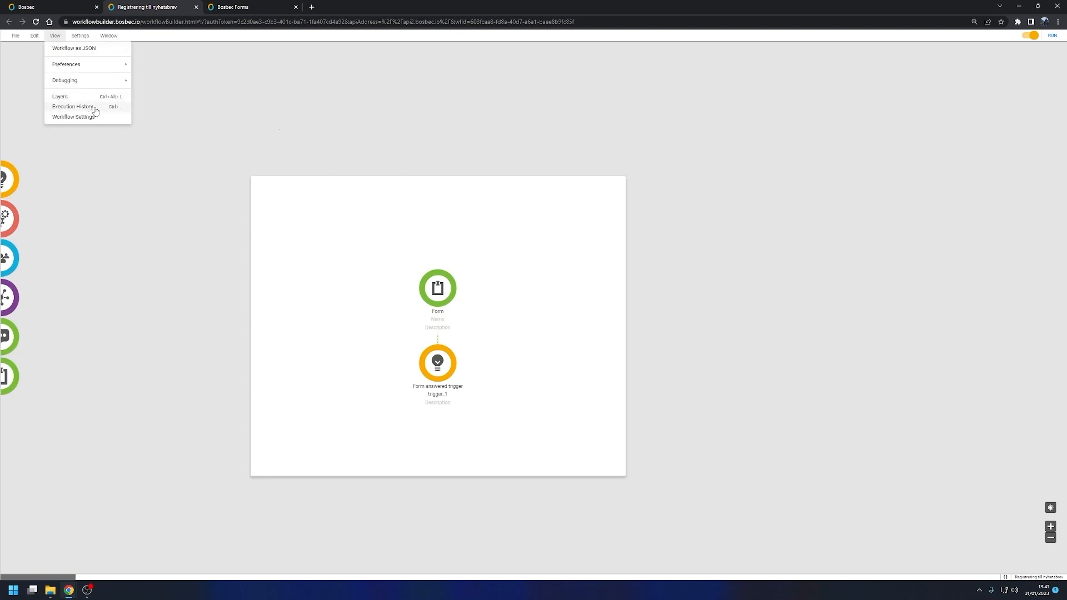
pyautogui.click(73, 106)
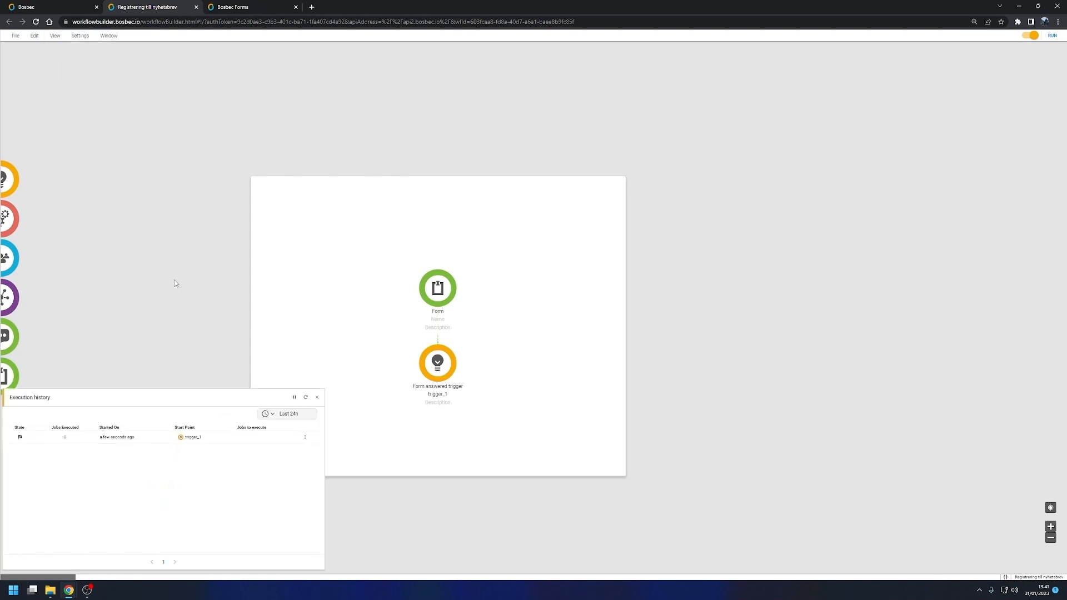
pyautogui.click(118, 438)
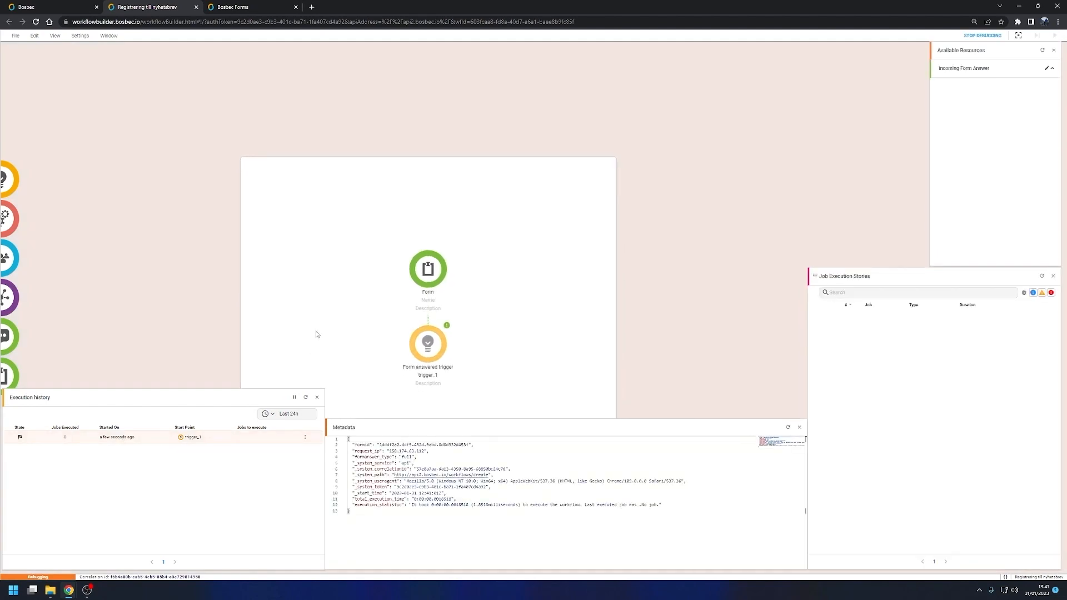
pyautogui.click(983, 69)
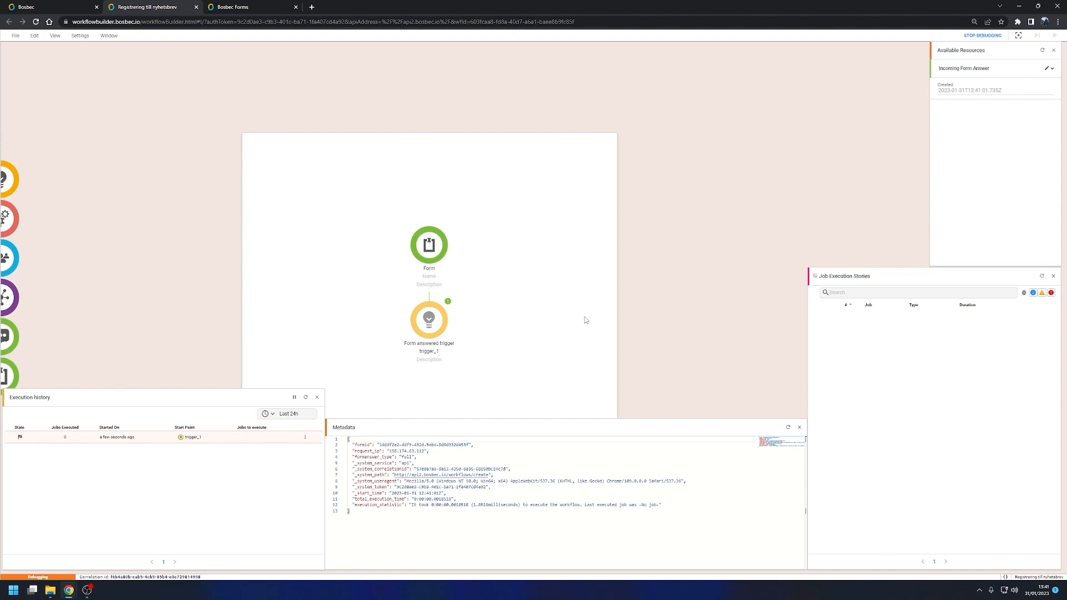
# Step: Stop debugging, add an Extract data job beside the Form answered trigger, and connect the trigger to it
pyautogui.click(979, 36)
pyautogui.moveTo(19, 218); pyautogui.dragTo(503, 320)
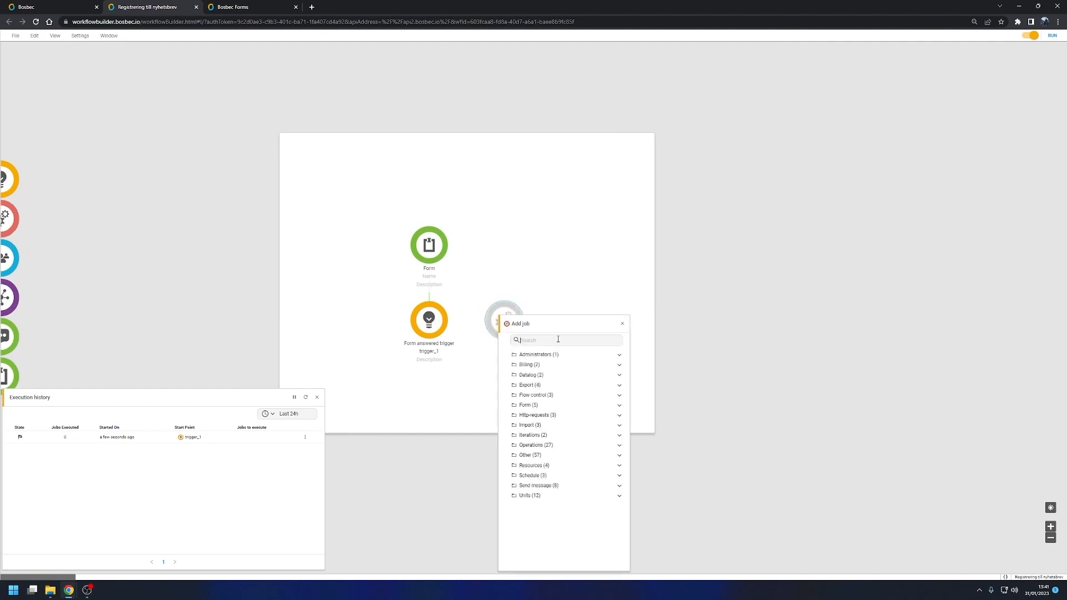
pyautogui.write('excl')
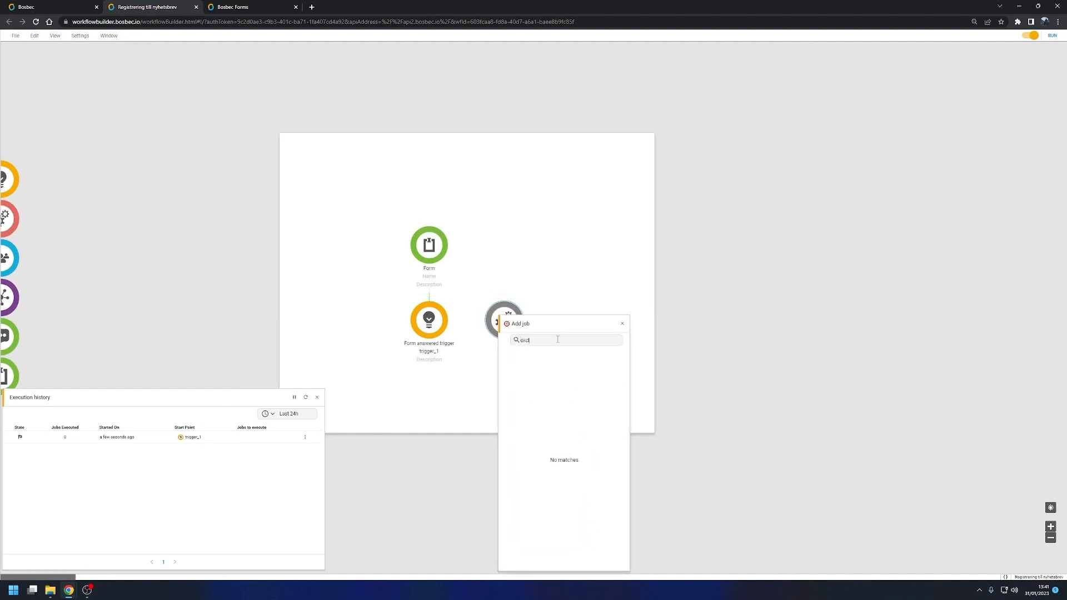
pyautogui.press('BackSpace')
pyautogui.press('BackSpace')
pyautogui.press('BackSpace')
pyautogui.press('BackSpace')
pyautogui.write('extrac')
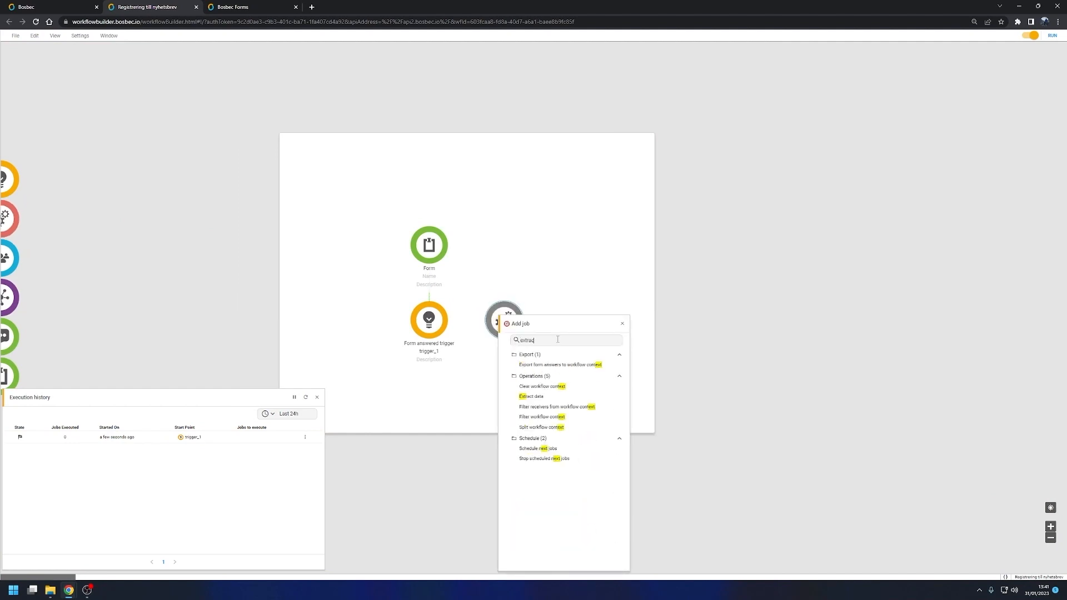
pyautogui.click(547, 371)
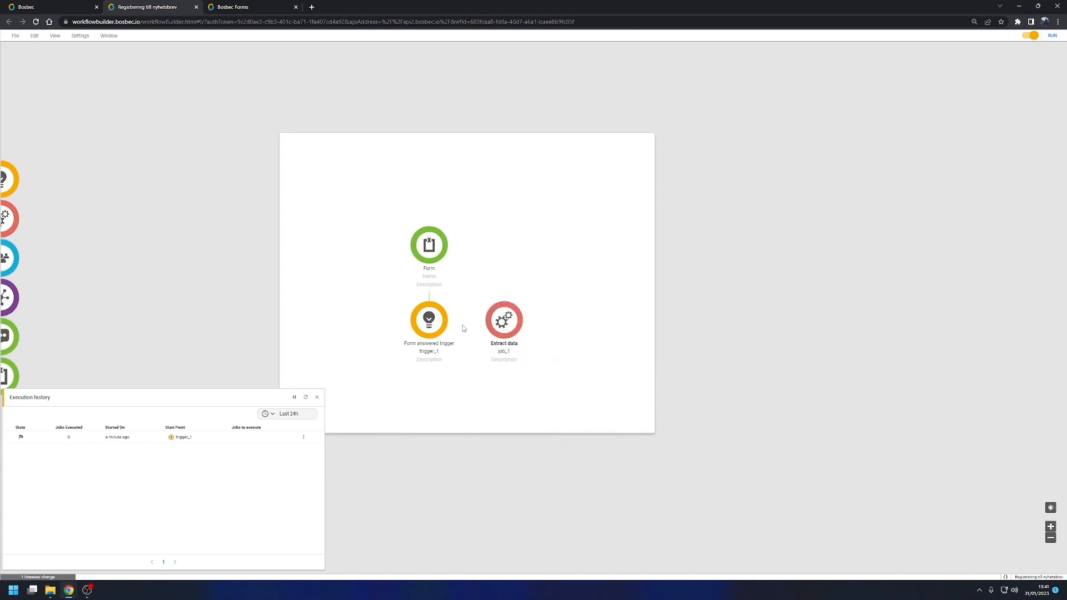
pyautogui.moveTo(446, 325); pyautogui.dragTo(503, 320)
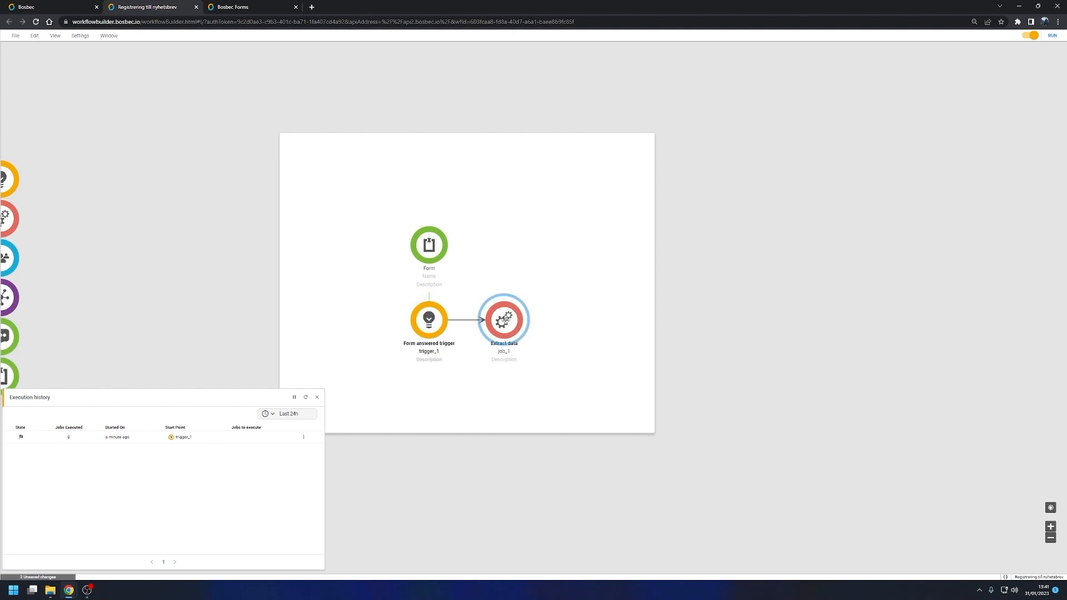
# Step: Set the Extract data job to UpdateMetaDataWithFormAnswers and close its settings
pyautogui.click(559, 355)
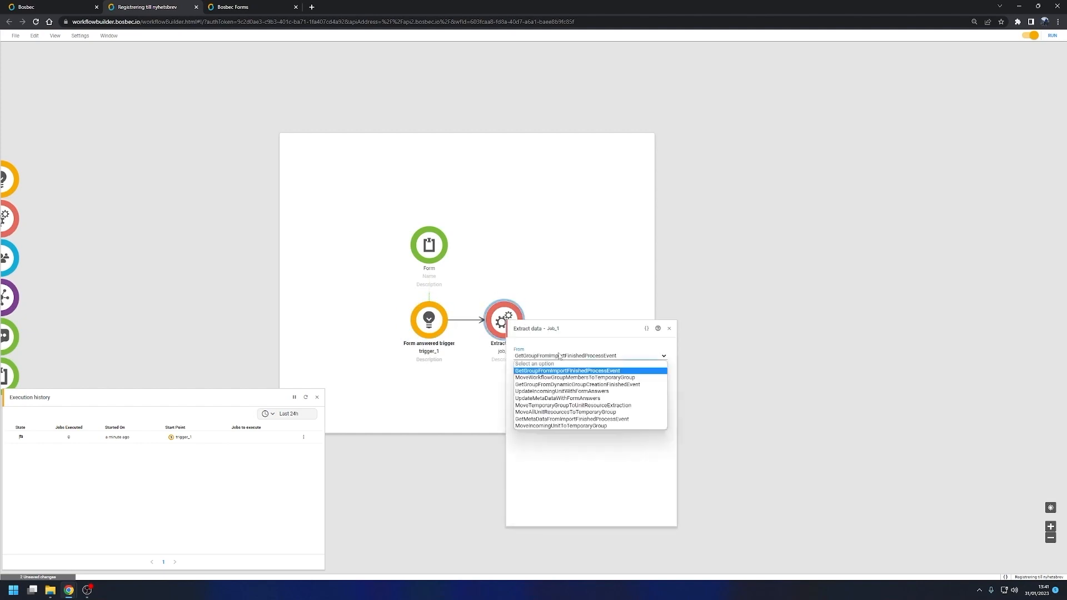
pyautogui.click(561, 398)
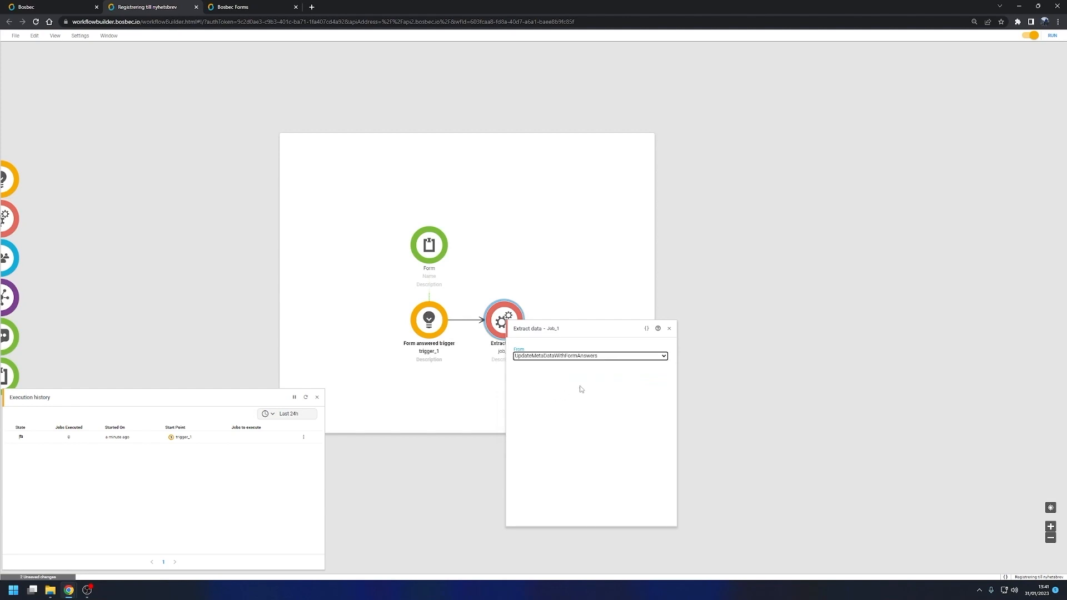
pyautogui.click(670, 329)
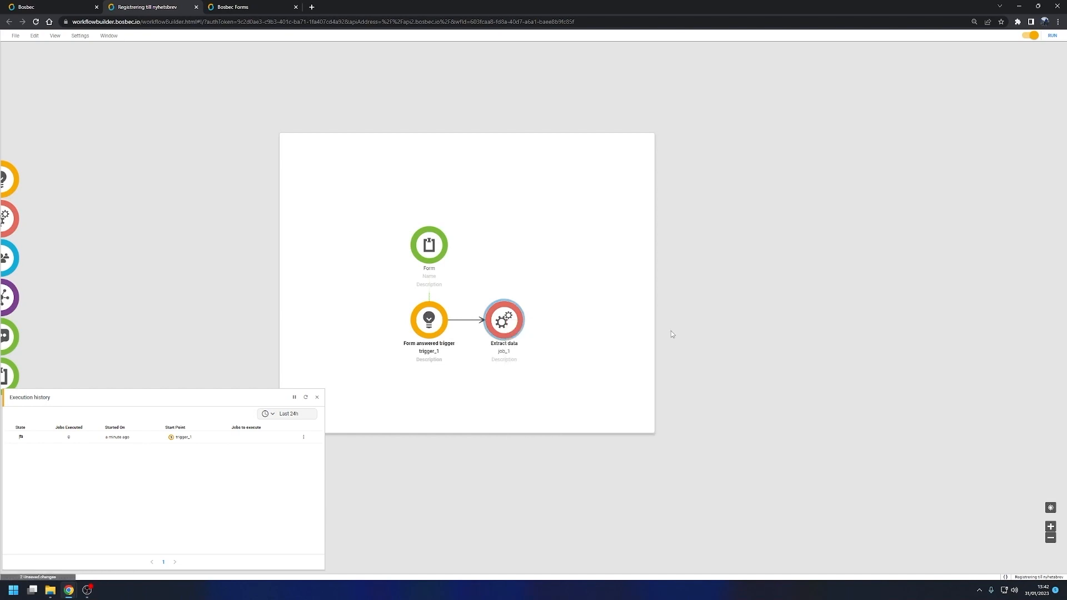
# Step: Go back to the registration form, fill in the "Ange din email" field with an email address, and submit the answer
pyautogui.click(245, 8)
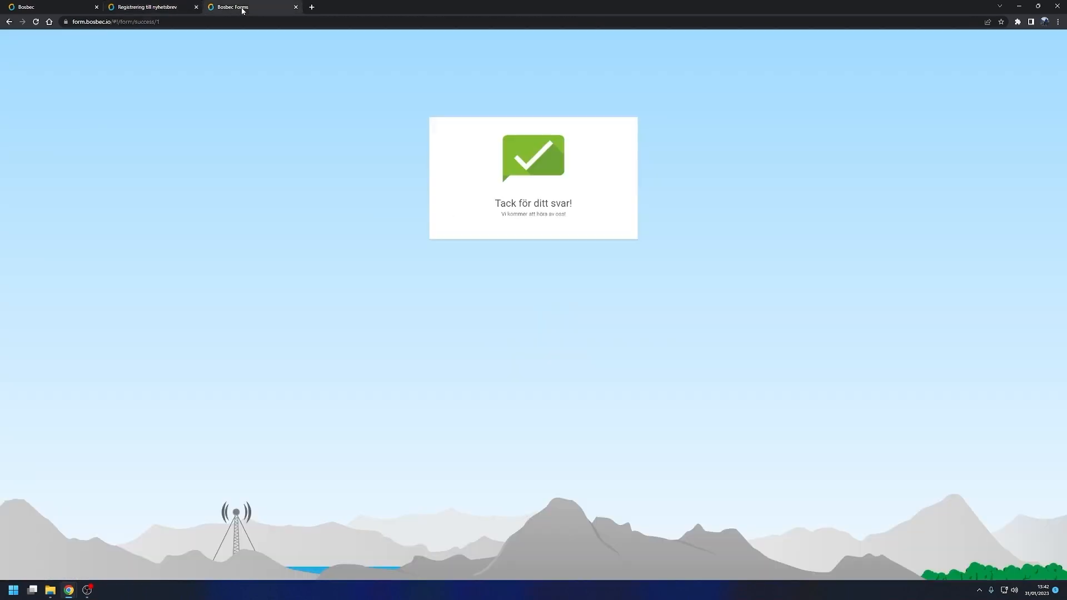
pyautogui.hotkey('alt', 'Left')
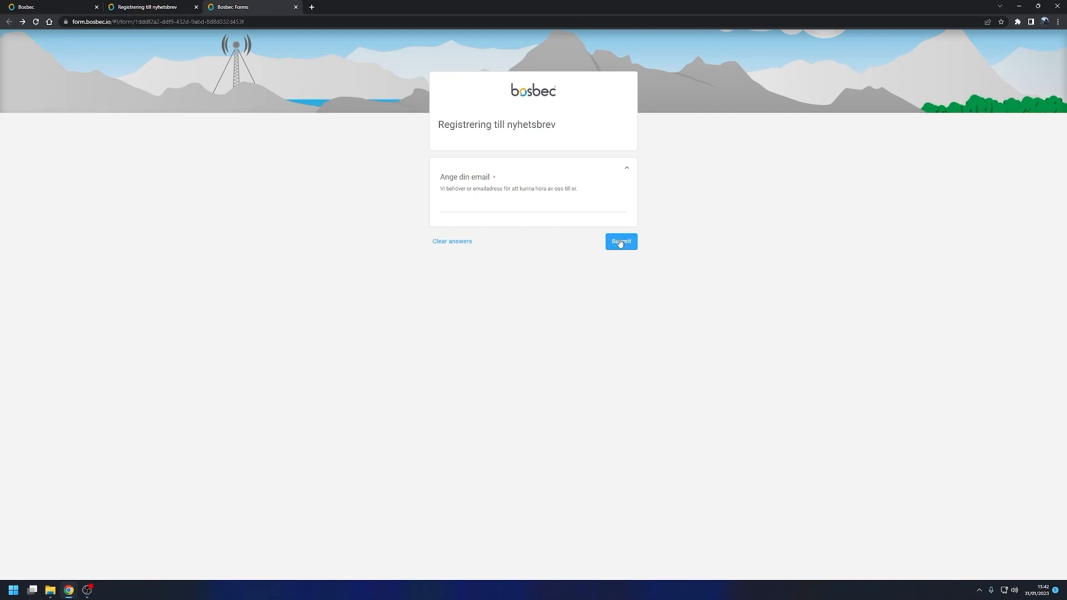
pyautogui.click(498, 205)
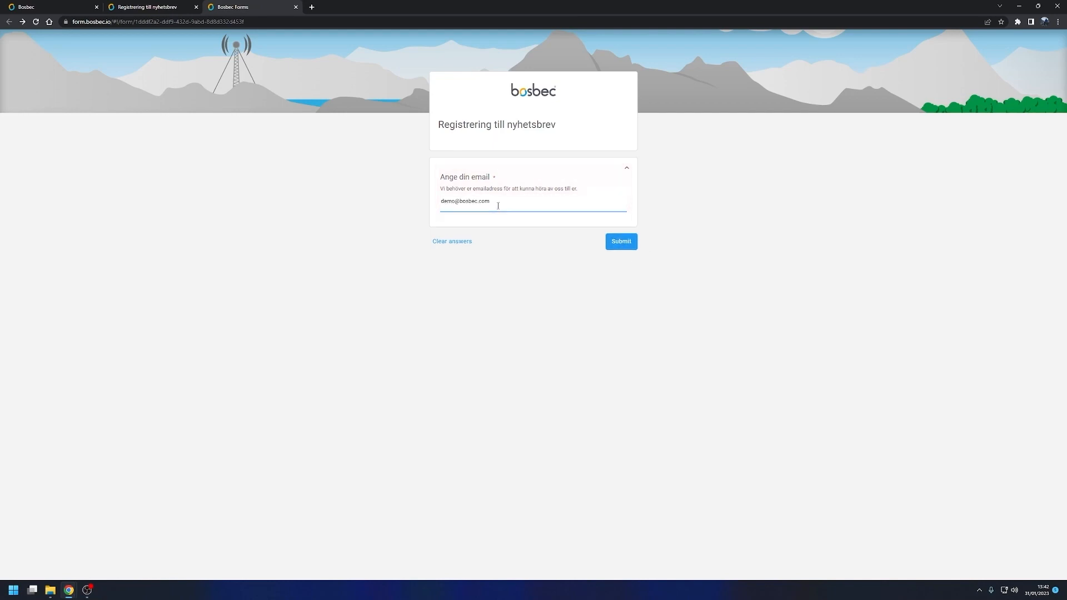
pyautogui.click(621, 248)
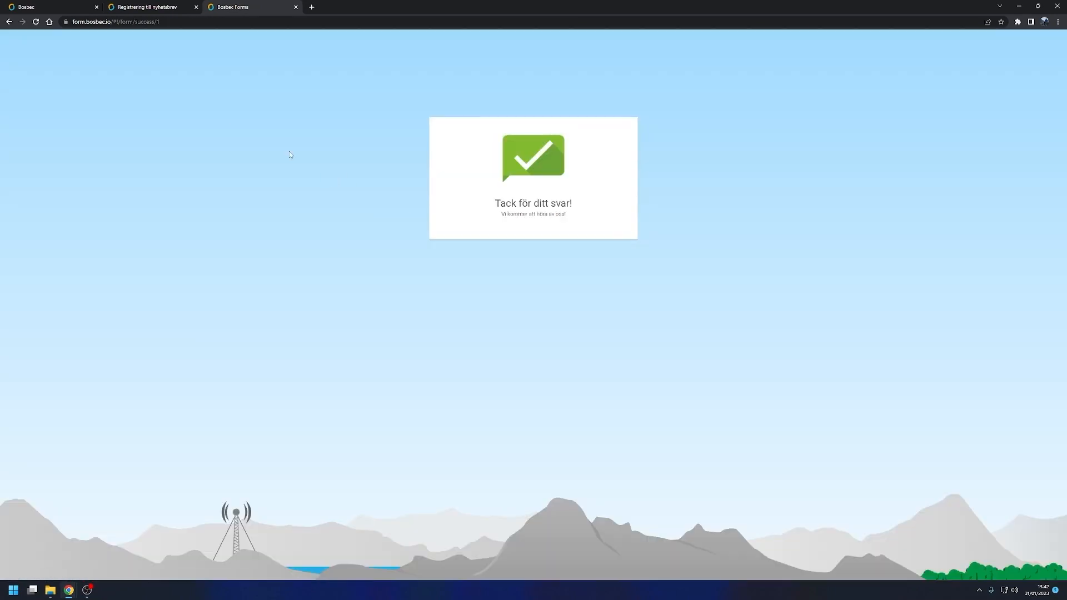
# Step: Return to the workflow builder and examine the contact_email entry in the newest execution's metadata
pyautogui.click(141, 12)
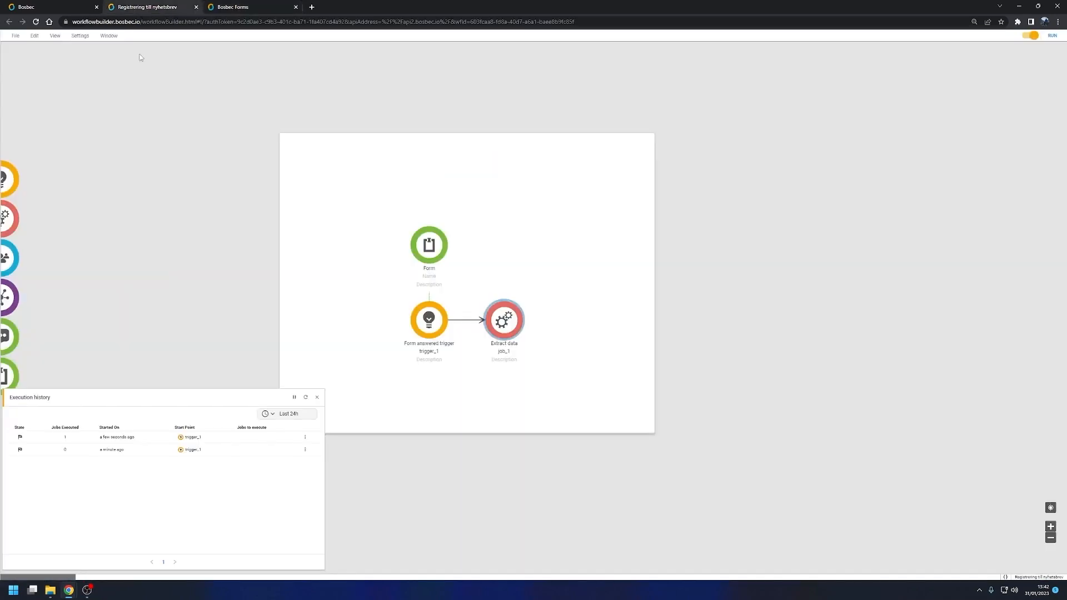
pyautogui.click(65, 438)
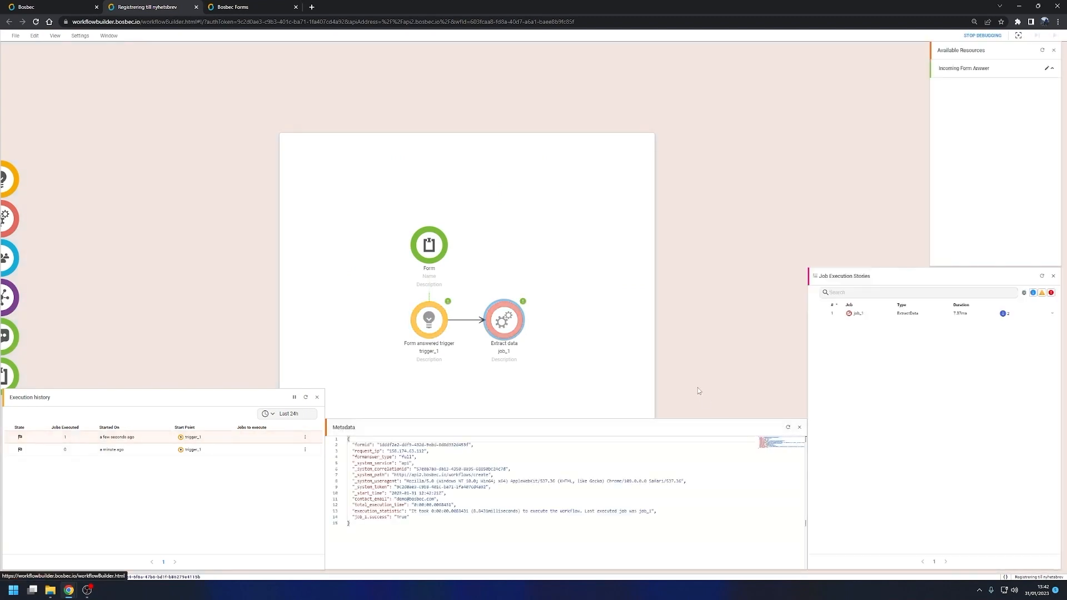
pyautogui.moveTo(354, 499); pyautogui.dragTo(435, 499)
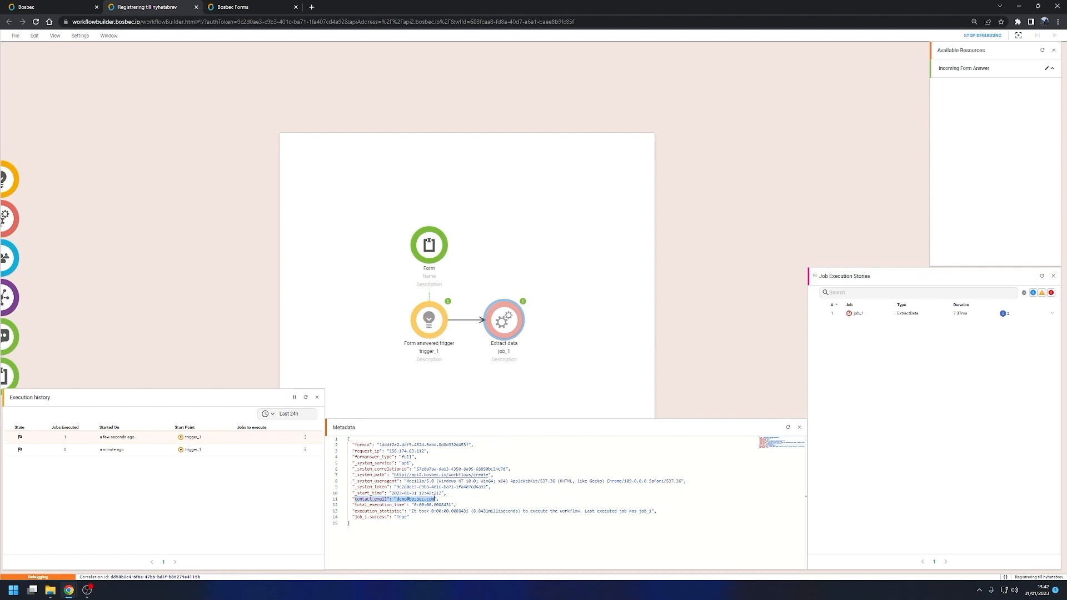
pyautogui.click(565, 386)
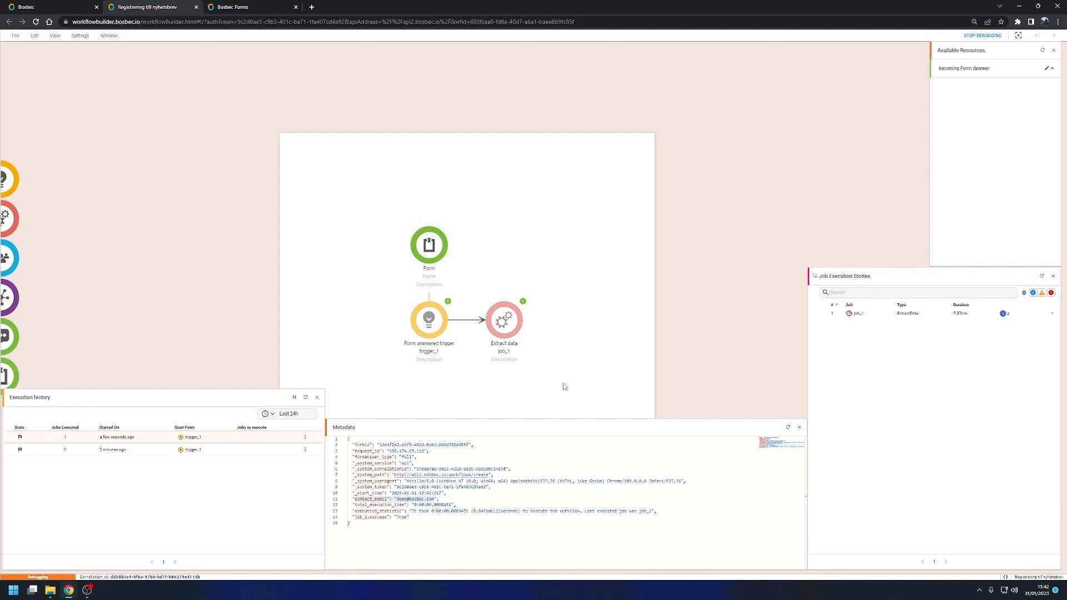
# Step: Add a Find or create units job after the Extract data job and connect Extract data to it
pyautogui.moveTo(555, 367); pyautogui.dragTo(547, 350)
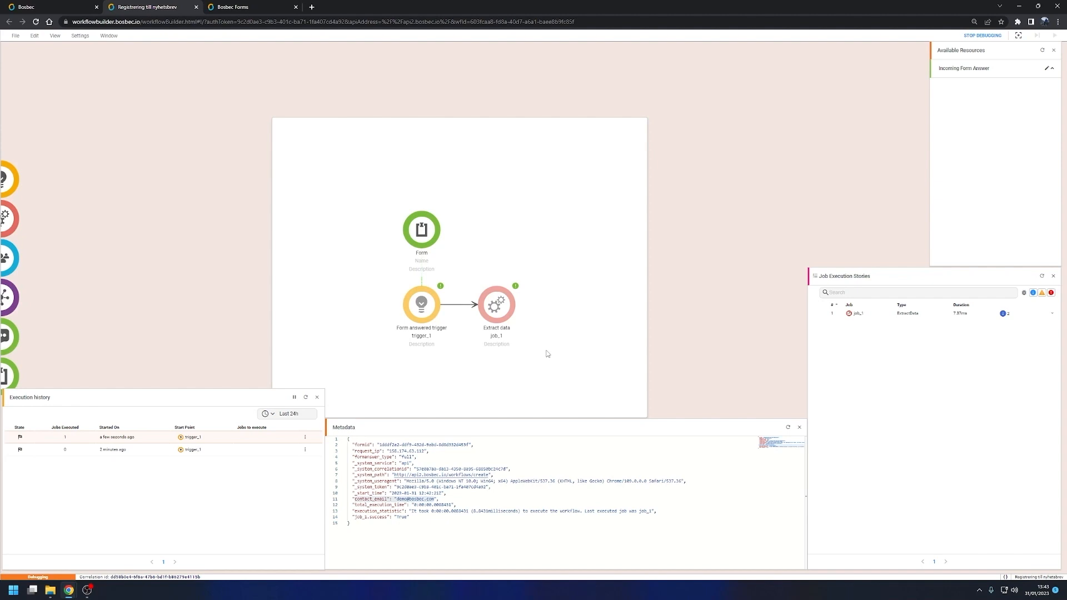
pyautogui.moveTo(25, 206); pyautogui.dragTo(578, 295)
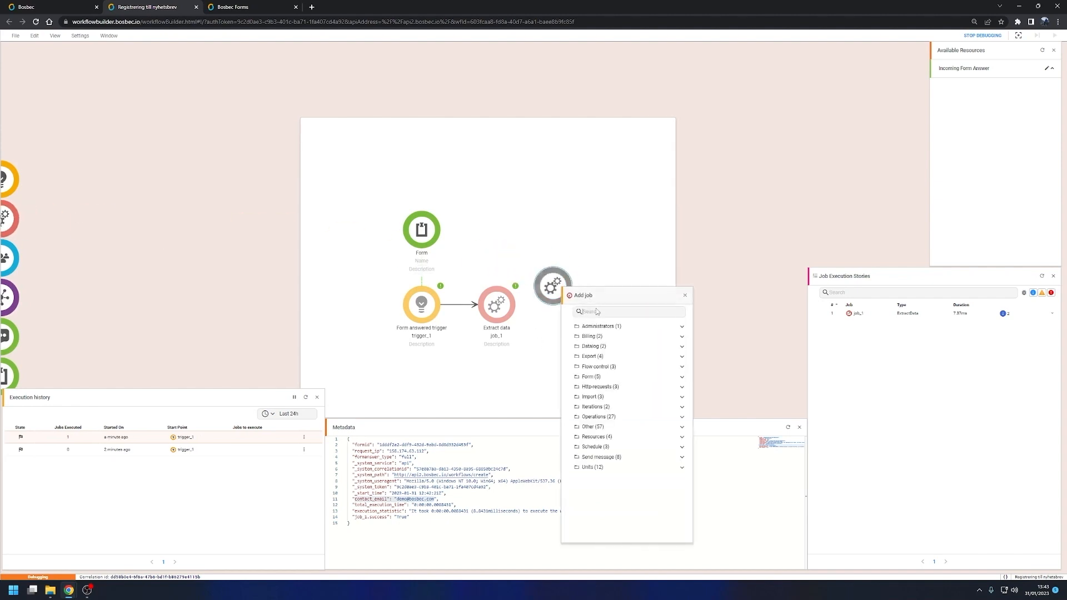
pyautogui.write('find or create')
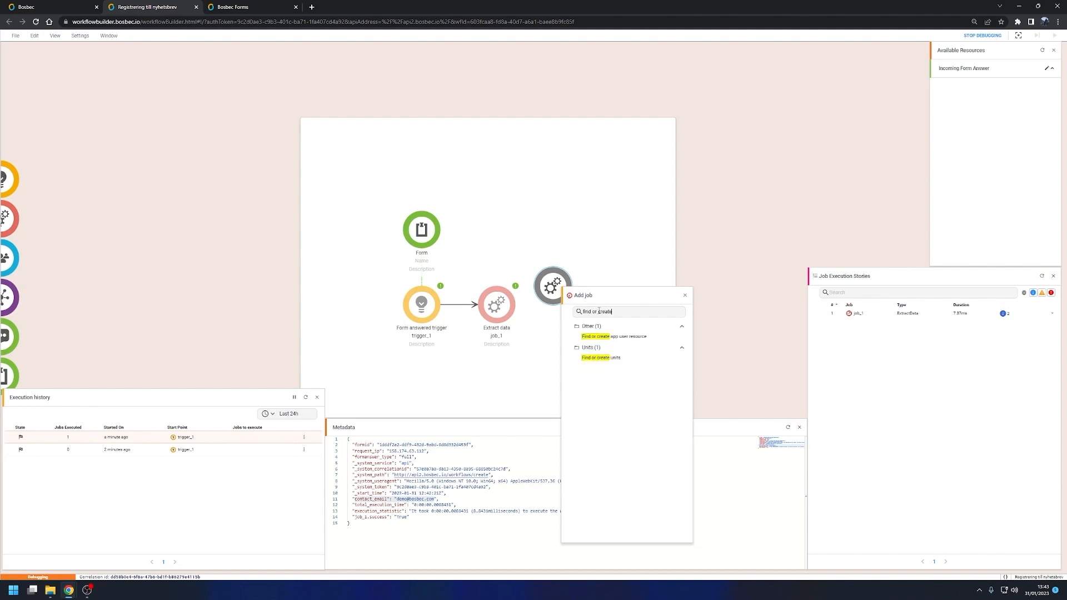
pyautogui.click(617, 363)
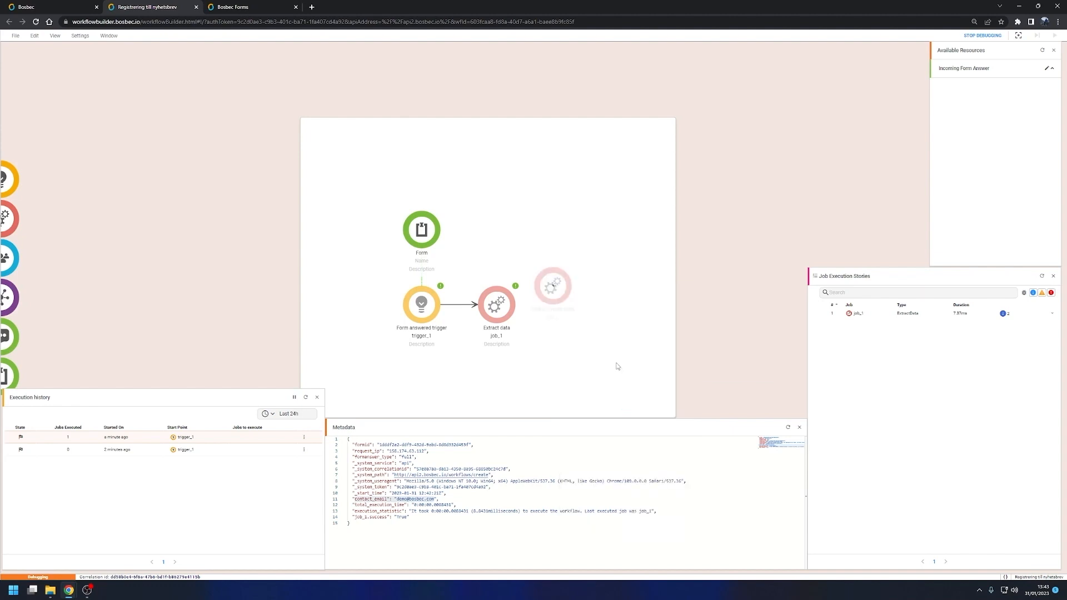
pyautogui.moveTo(515, 307); pyautogui.dragTo(566, 307)
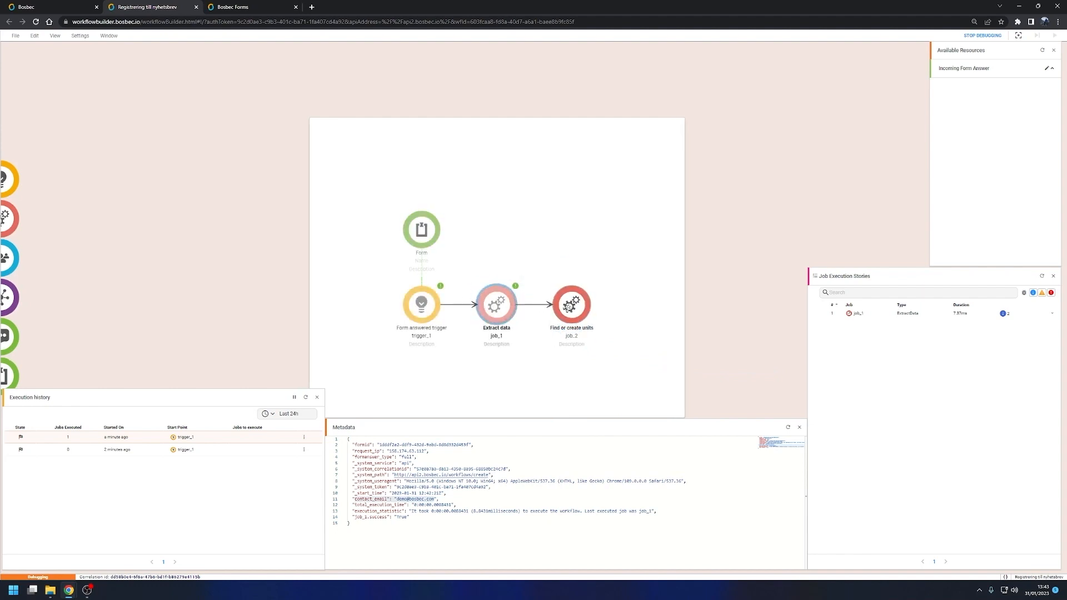
# Step: Configure the Find or create units job with search source metadata.contact_email and Find distinct for email address enabled
pyautogui.doubleClick(570, 306)
pyautogui.moveTo(549, 269); pyautogui.dragTo(501, 237)
pyautogui.moveTo(616, 317); pyautogui.dragTo(631, 147)
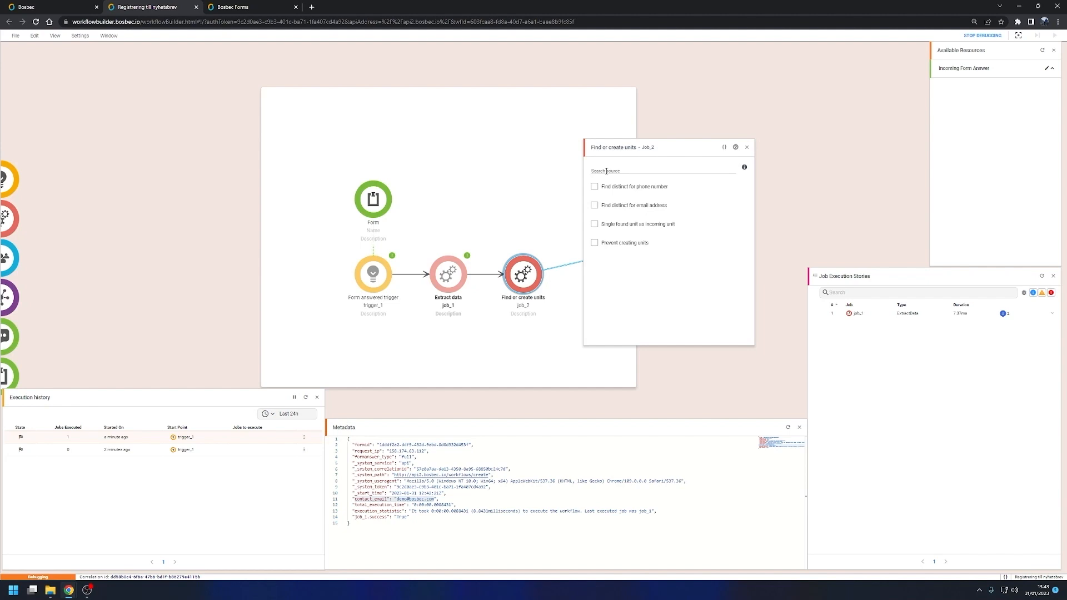
pyautogui.doubleClick(371, 499)
pyautogui.hotkey('ctrl', 'c')
pyautogui.click(610, 170)
pyautogui.write('metadata.')
pyautogui.hotkey('ctrl', 'v')
pyautogui.moveTo(543, 217); pyautogui.dragTo(530, 219)
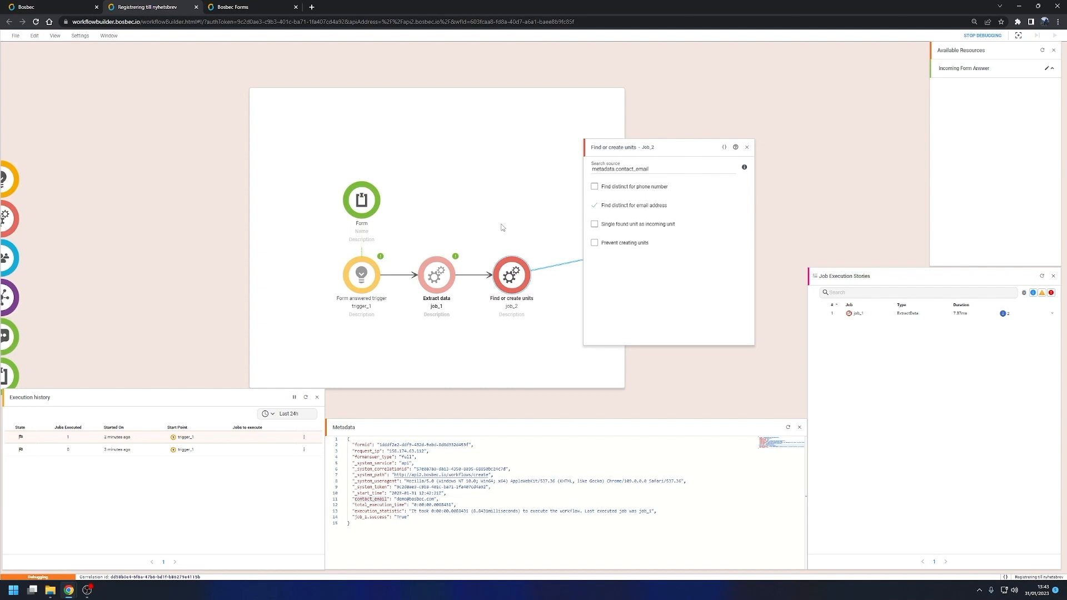
pyautogui.moveTo(499, 225); pyautogui.dragTo(493, 223)
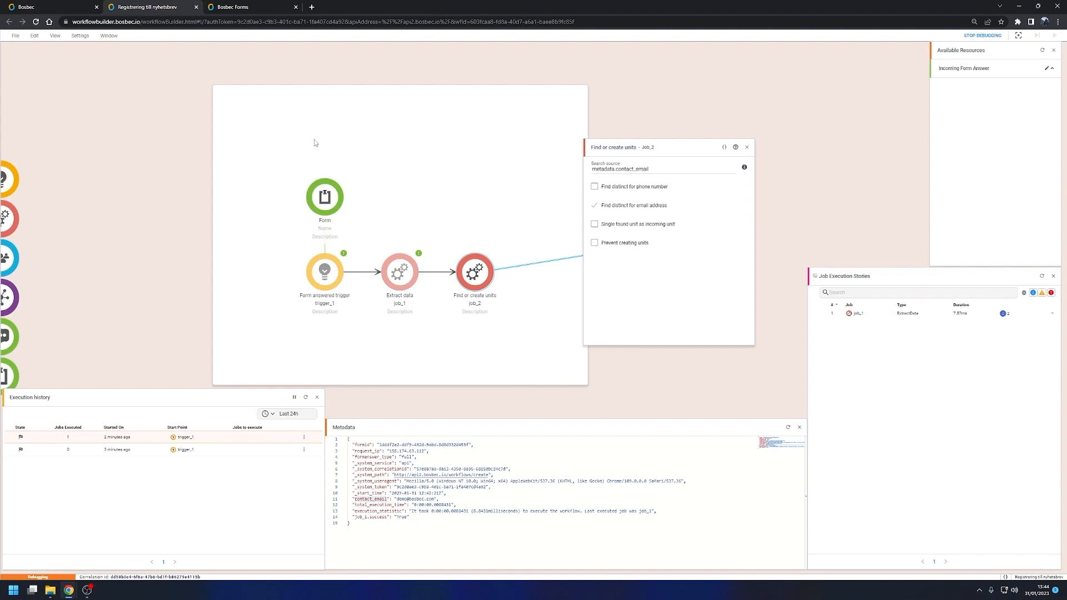
# Step: Reopen the empty registration form, enter an email address under "Ange din email", and submit it to test the unit job
pyautogui.click(248, 7)
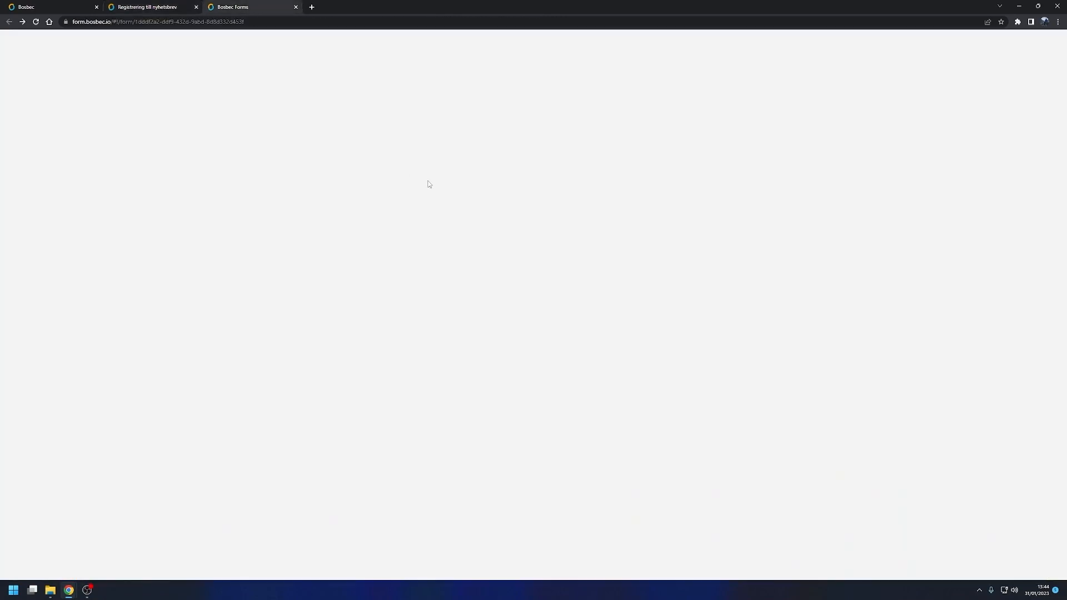
pyautogui.click(469, 200)
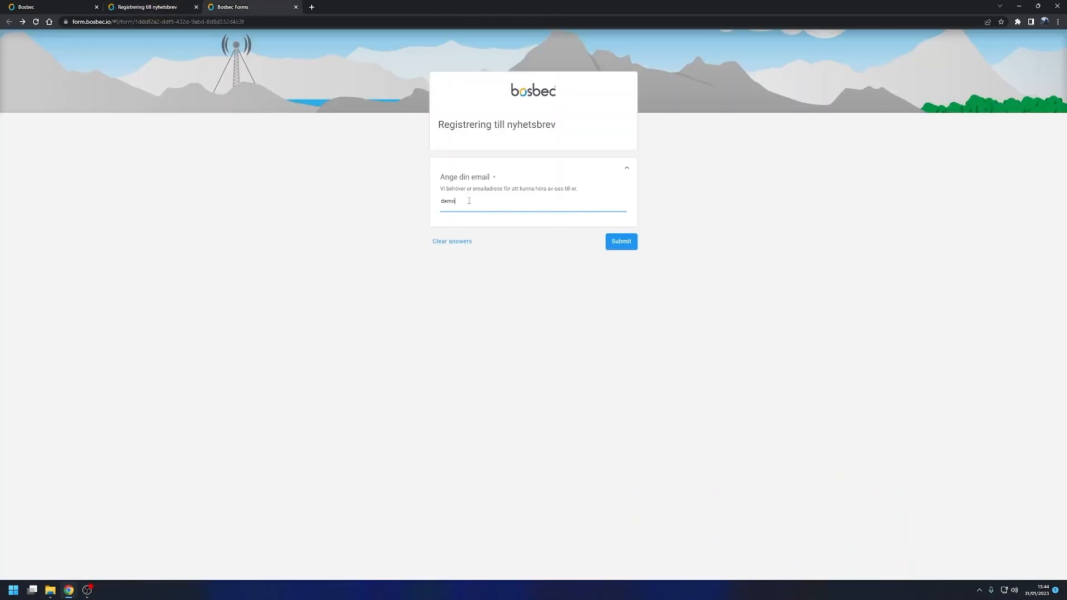
pyautogui.click(621, 241)
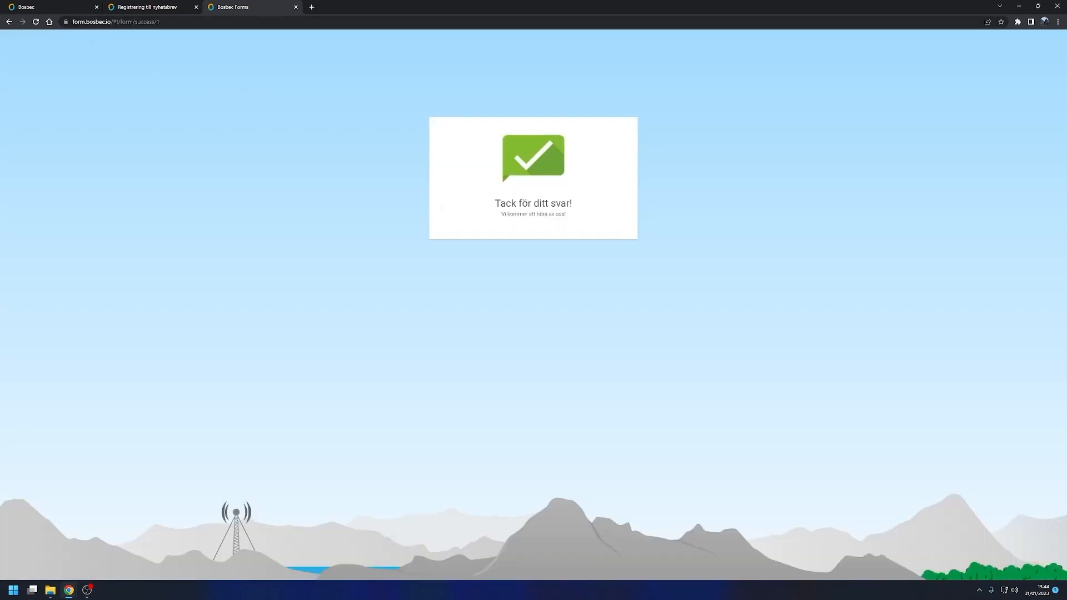
# Step: Switch to the main Bosbec account page and check the Units list for the unit with the submitted email
pyautogui.click(56, 5)
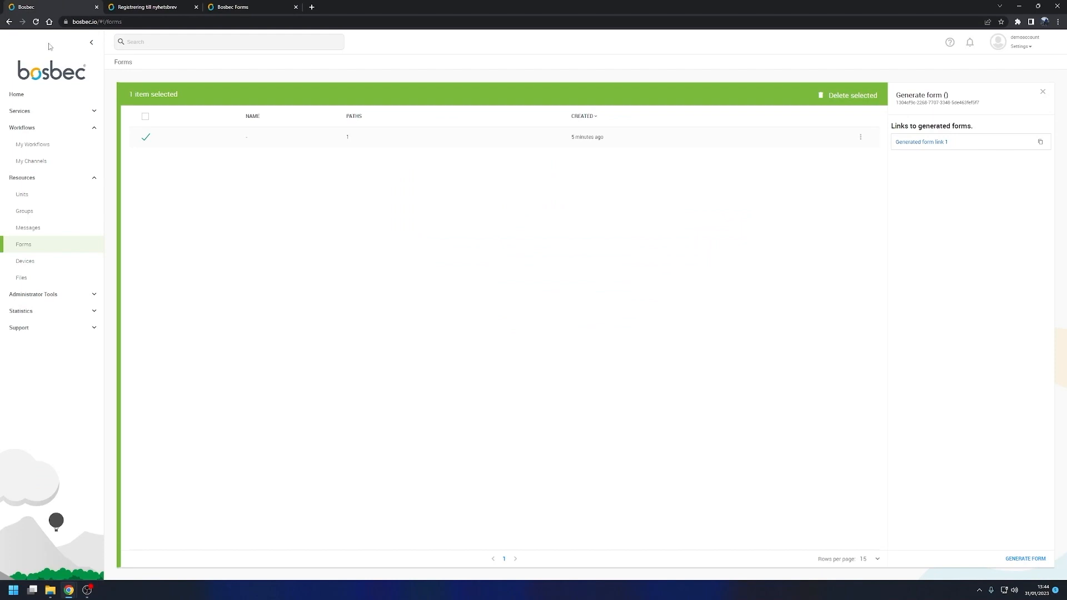
pyautogui.click(24, 193)
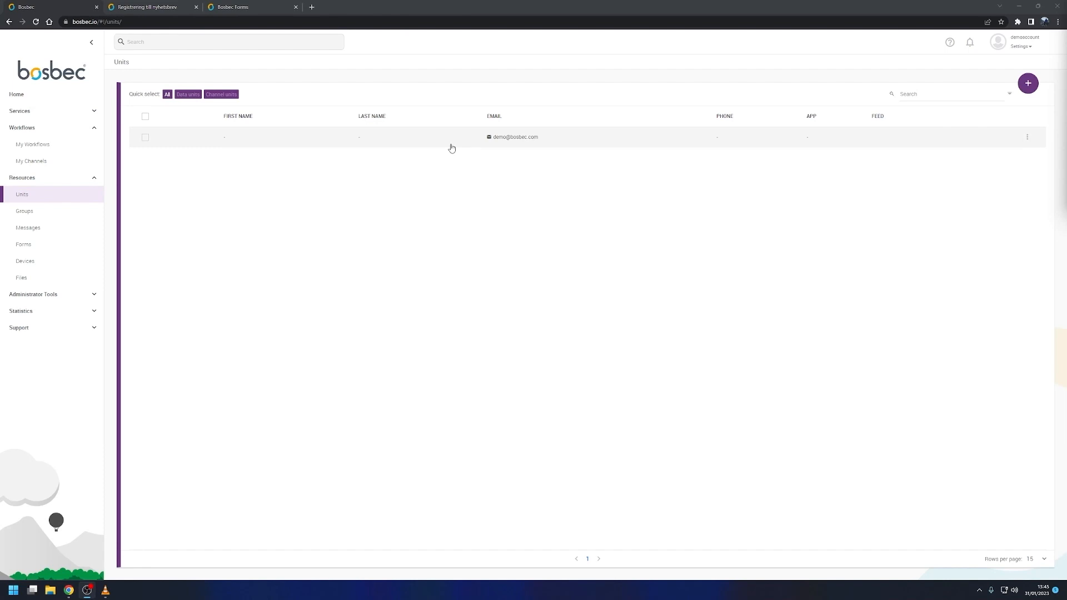
# Step: Create a group named Nyhetsbrev in the Bosbec account and open its list of member units
pyautogui.click(40, 216)
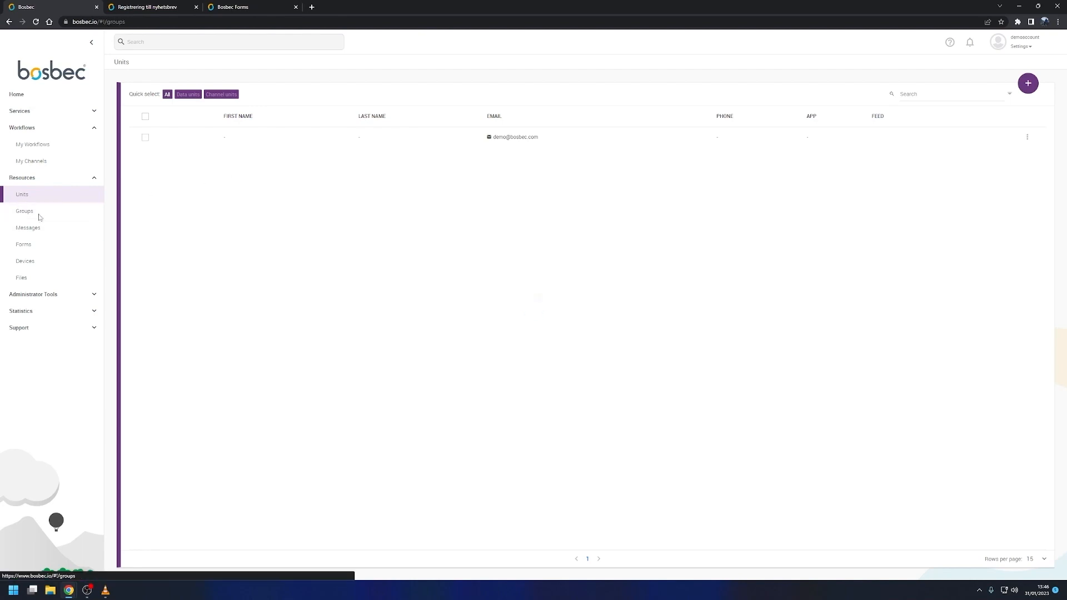
pyautogui.click(1021, 94)
pyautogui.write('Nyhetsbrev')
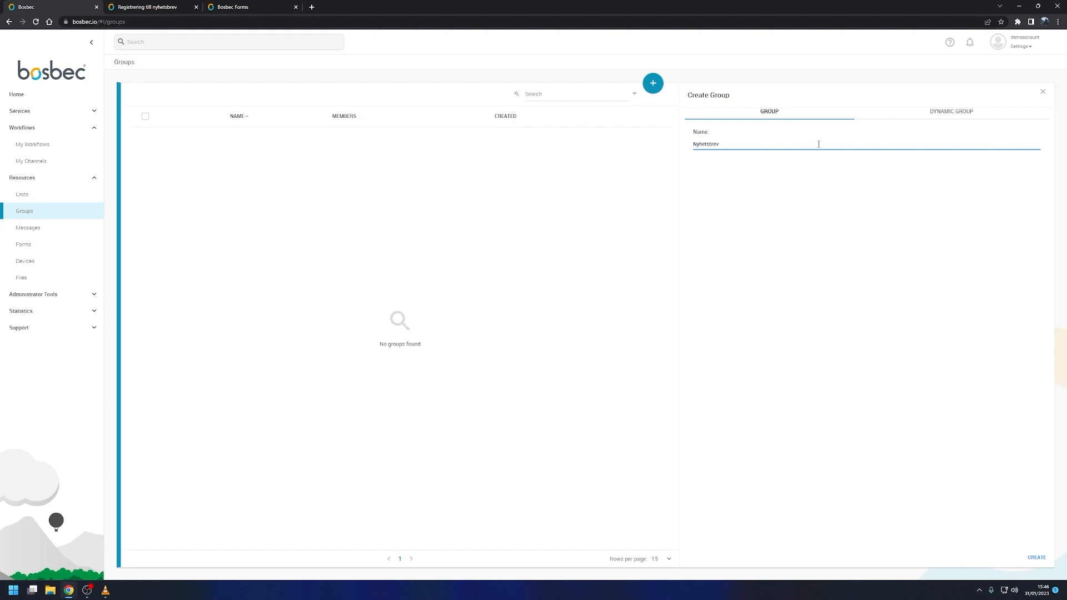
pyautogui.click(1034, 557)
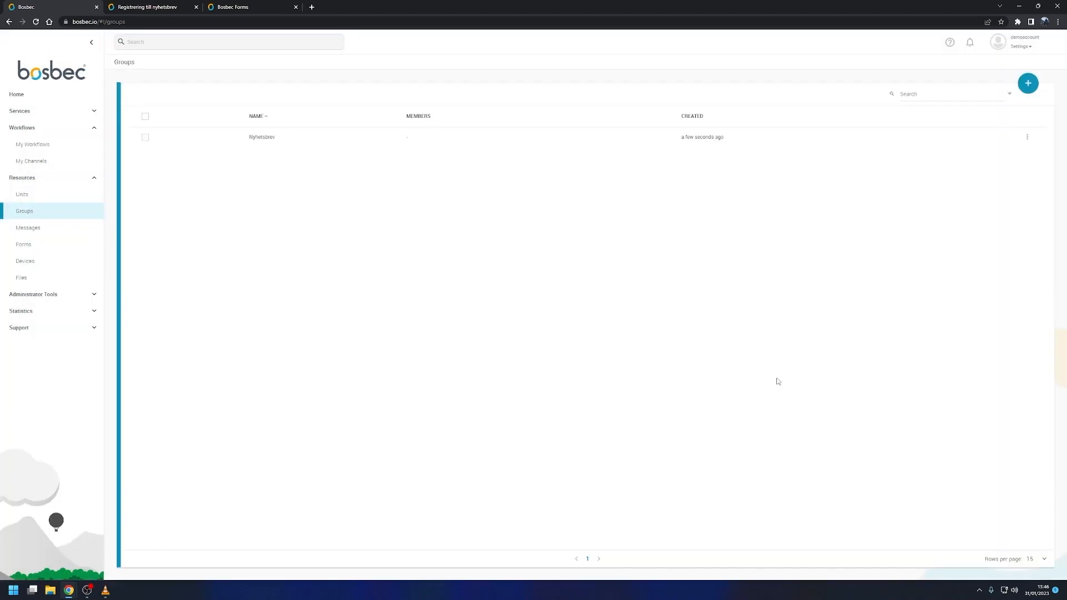
pyautogui.click(289, 146)
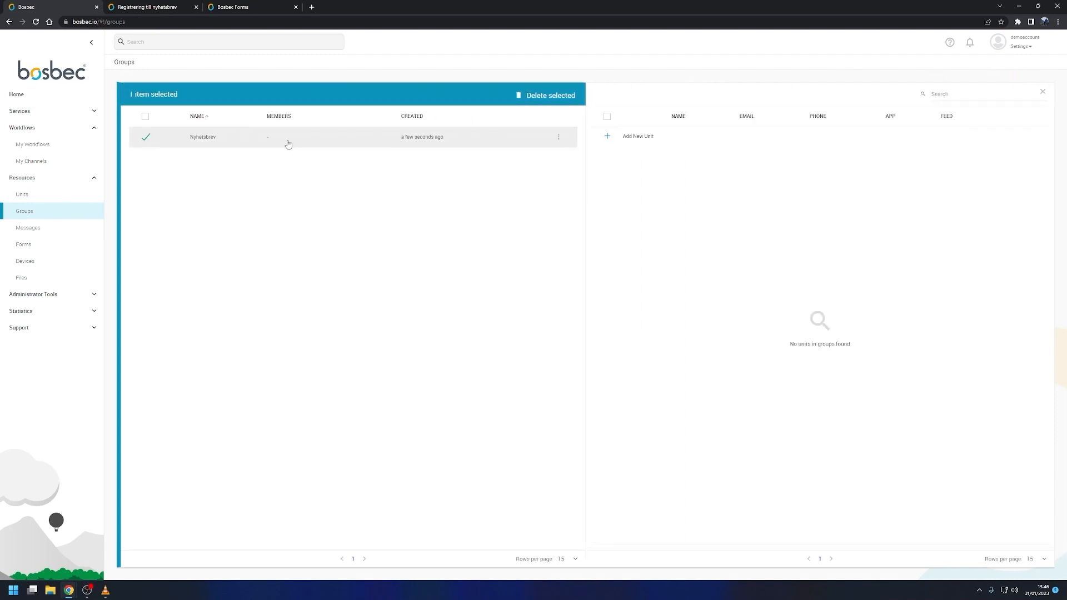
# Step: Switch to the Registrering till nyhetsbrev workflow and add a Unit operations job connected after Find or create units
pyautogui.click(150, 7)
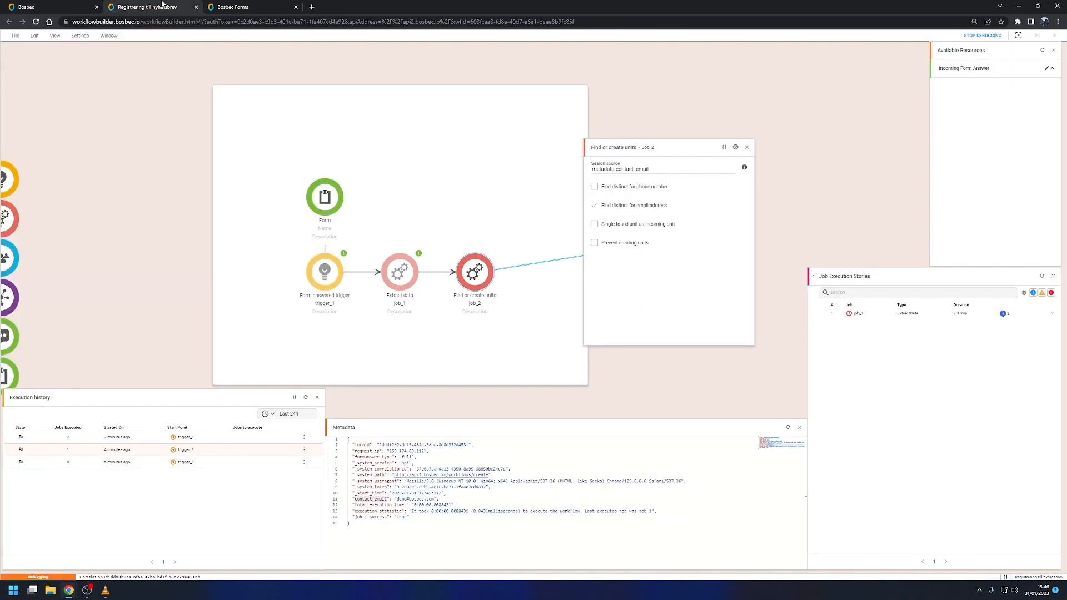
pyautogui.click(747, 147)
pyautogui.moveTo(9, 218); pyautogui.dragTo(586, 272)
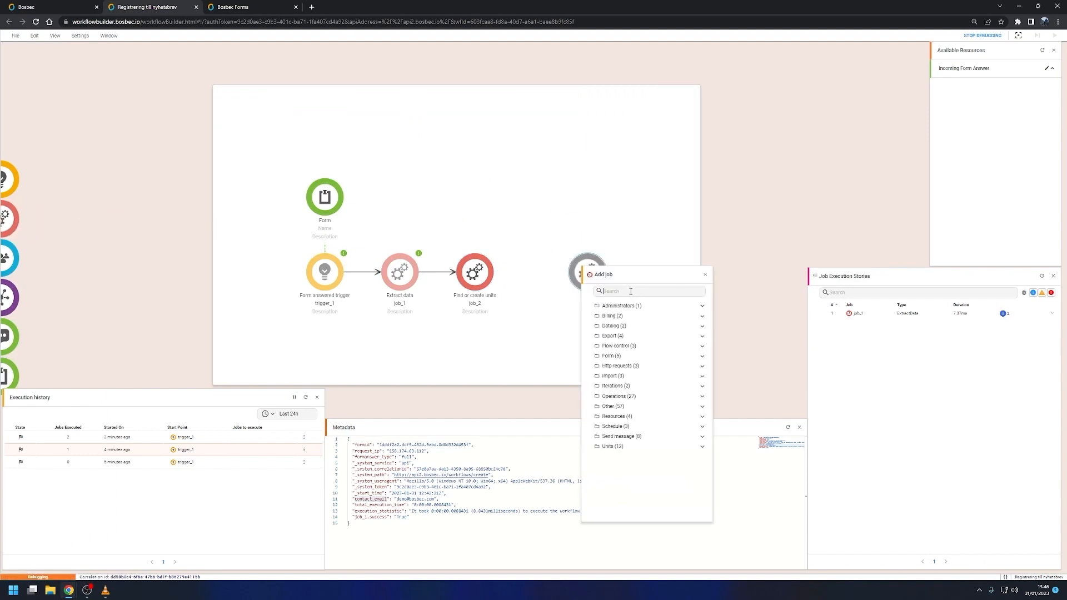
pyautogui.write('unit oper')
pyautogui.click(621, 316)
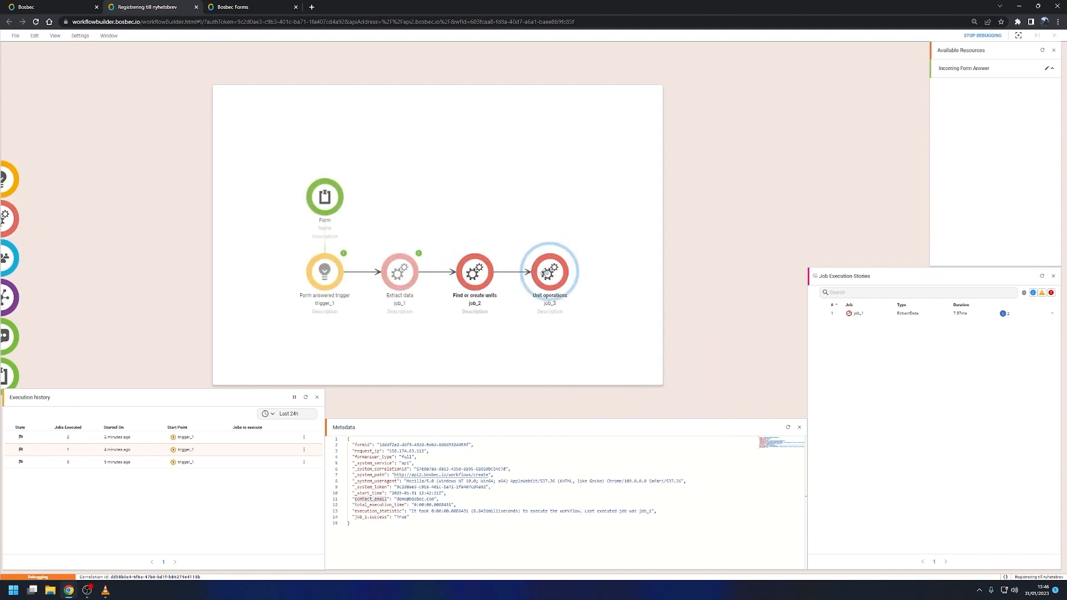
# Step: Remove the Filter operation and Operate on unit sections from the Unit operations job
pyautogui.click(655, 185)
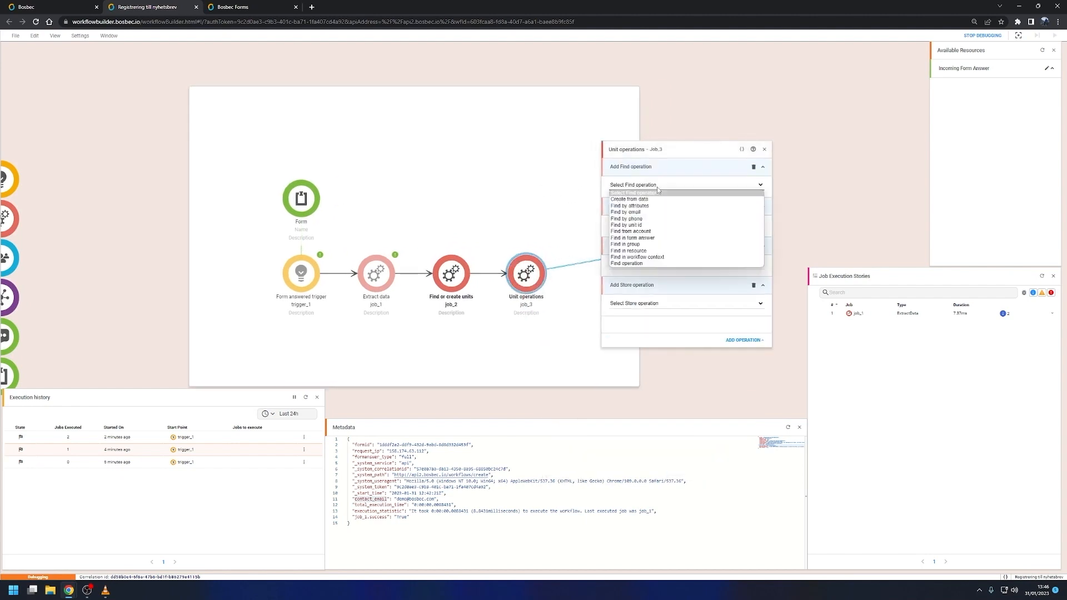
pyautogui.click(656, 186)
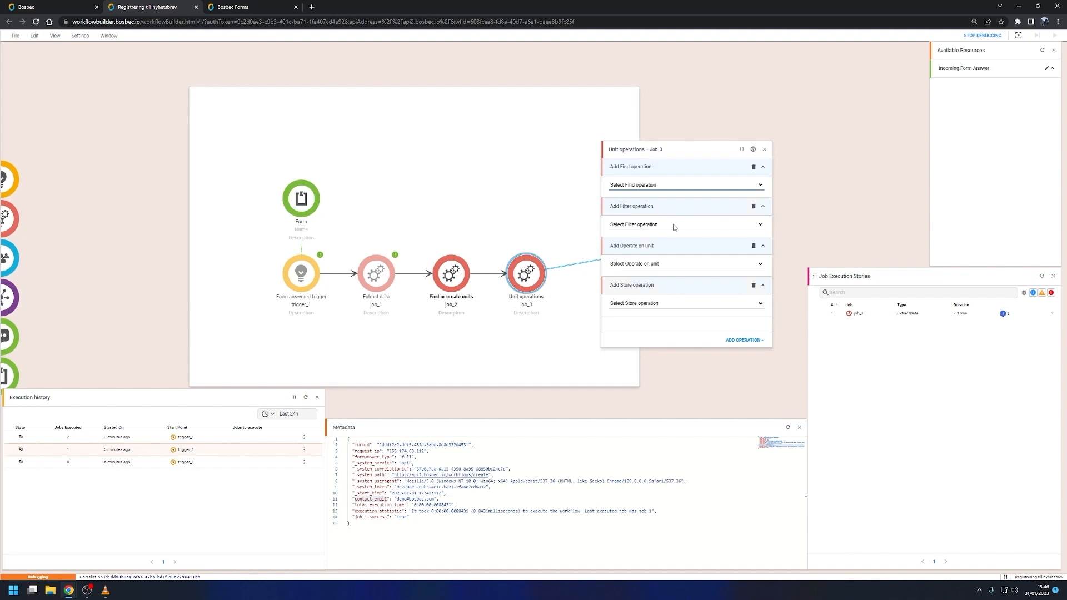
pyautogui.click(754, 208)
pyautogui.click(754, 207)
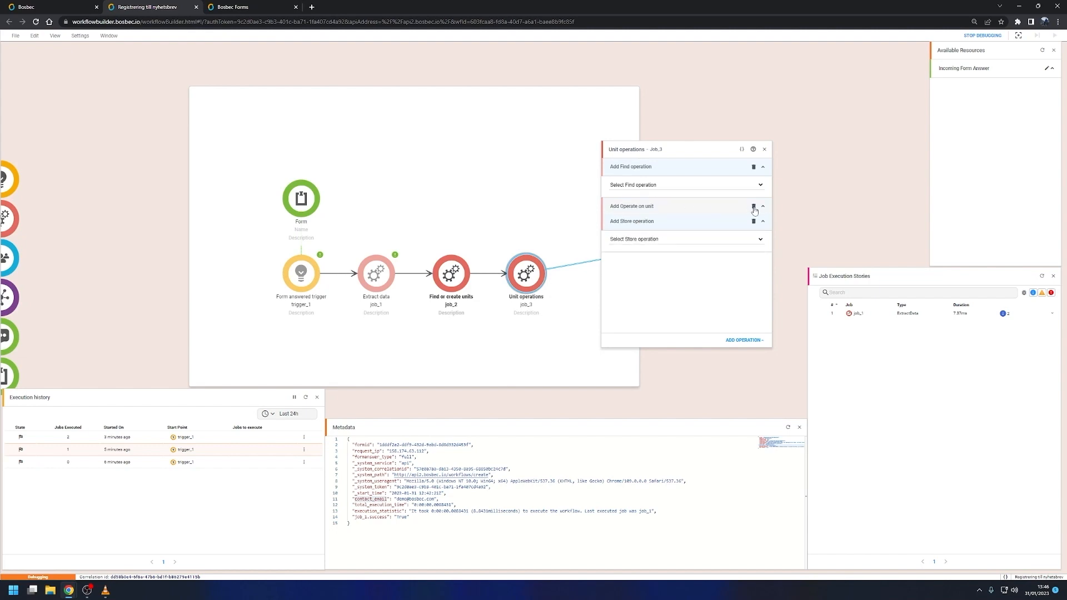
# Step: Select the latest workflow execution and examine the members of its Temporary Group under the legacy resources
pyautogui.click(647, 189)
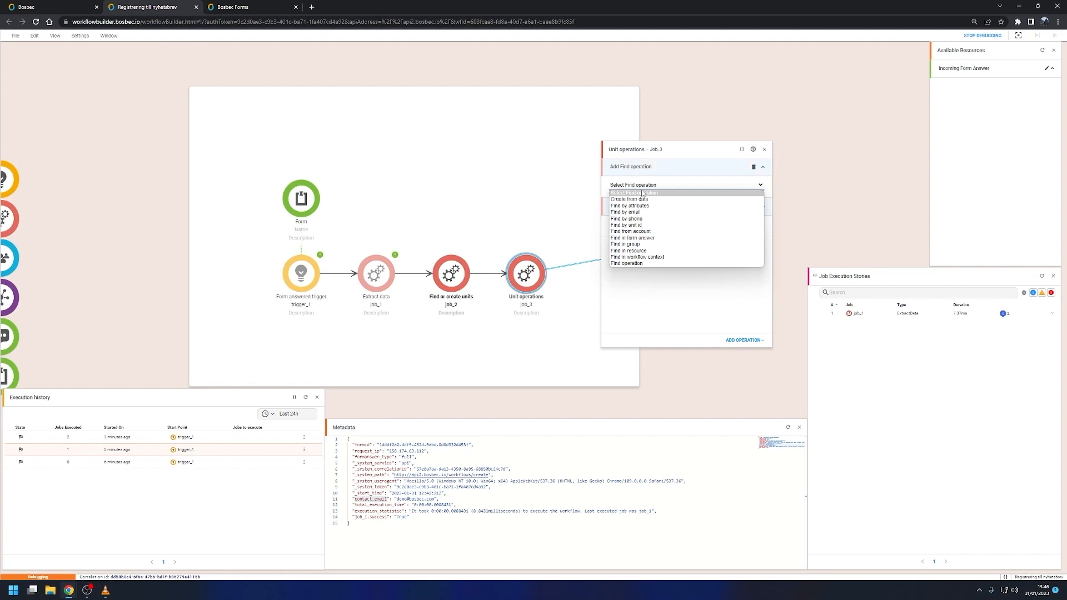
pyautogui.click(451, 272)
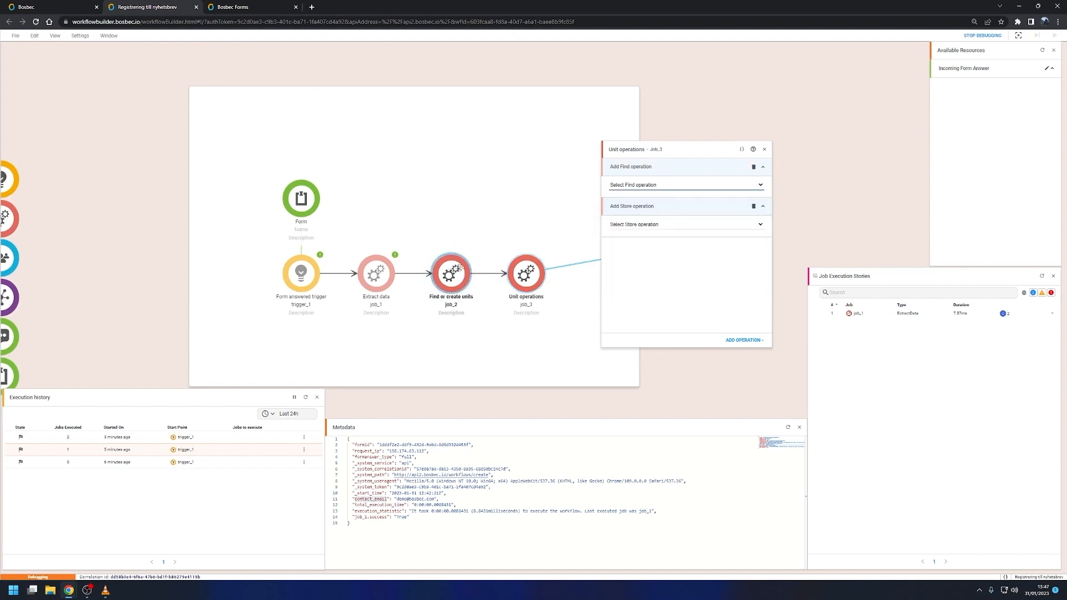
pyautogui.click(112, 442)
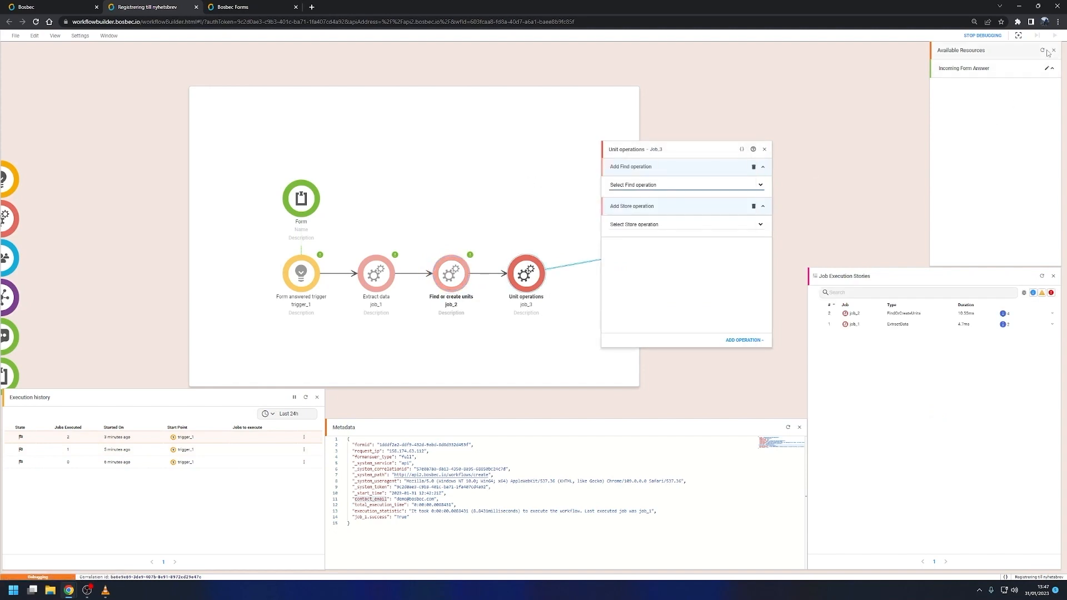
pyautogui.click(969, 89)
pyautogui.click(960, 107)
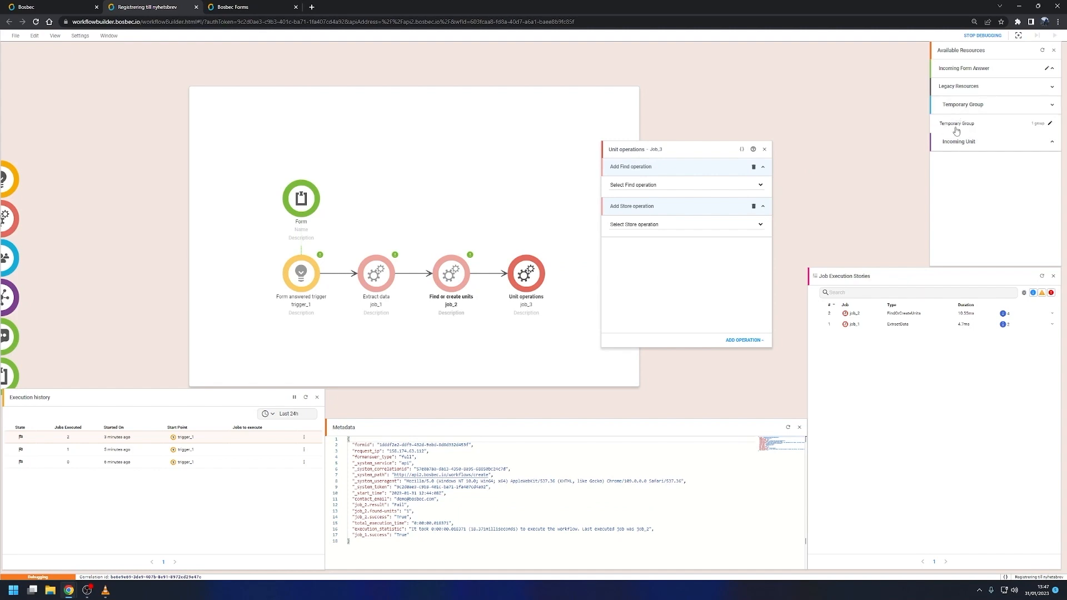
pyautogui.click(956, 127)
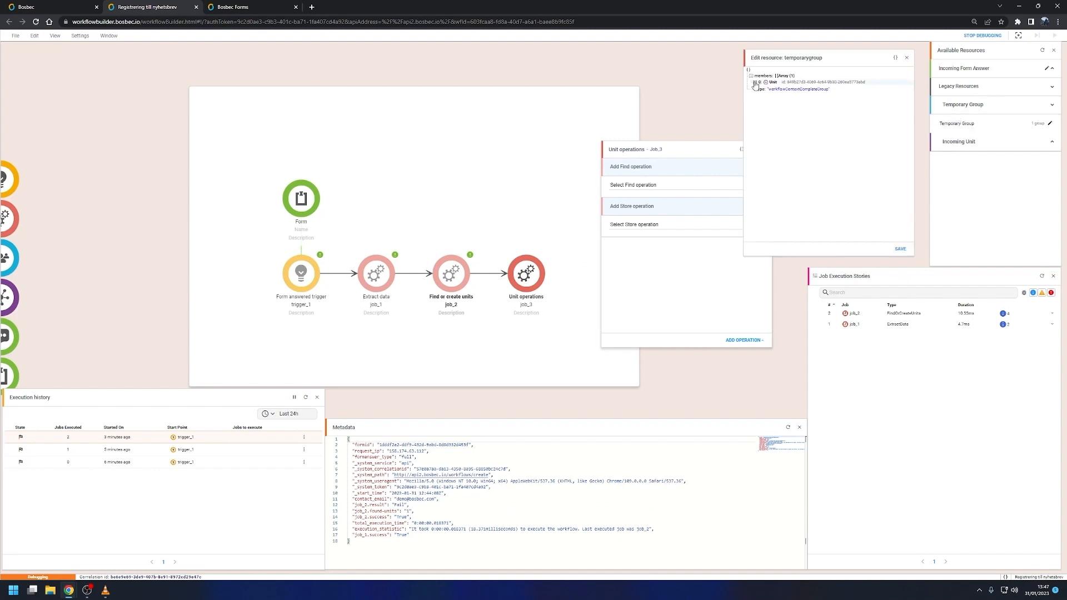
pyautogui.click(908, 60)
# Step: Set the Unit operations job to Find in workflow context with Get temporary group units enabled, and choose Store in group
pyautogui.click(664, 186)
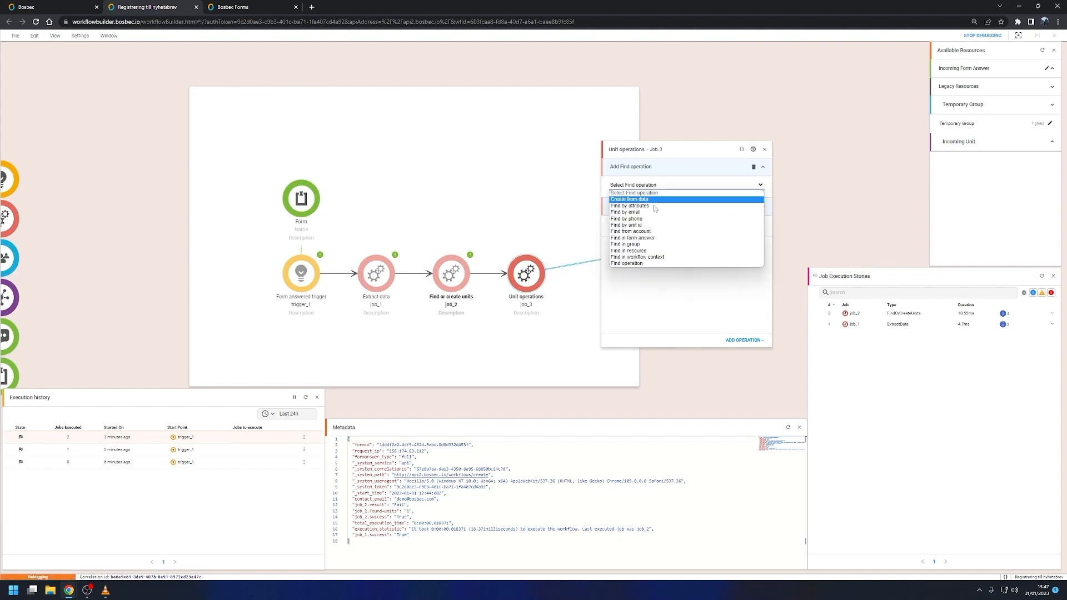
pyautogui.click(645, 258)
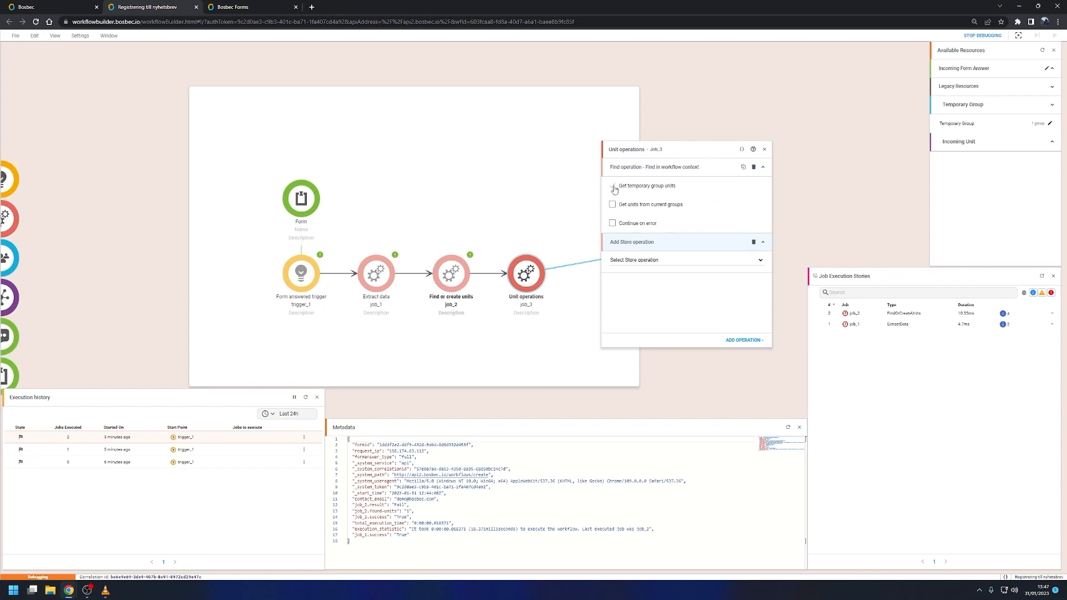
pyautogui.click(641, 262)
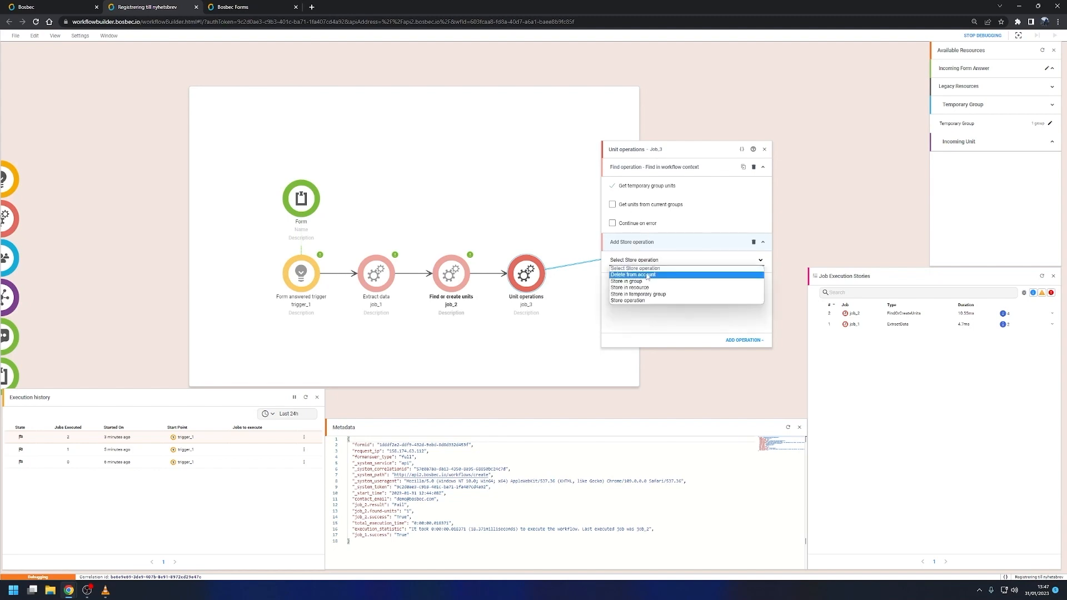
pyautogui.click(641, 282)
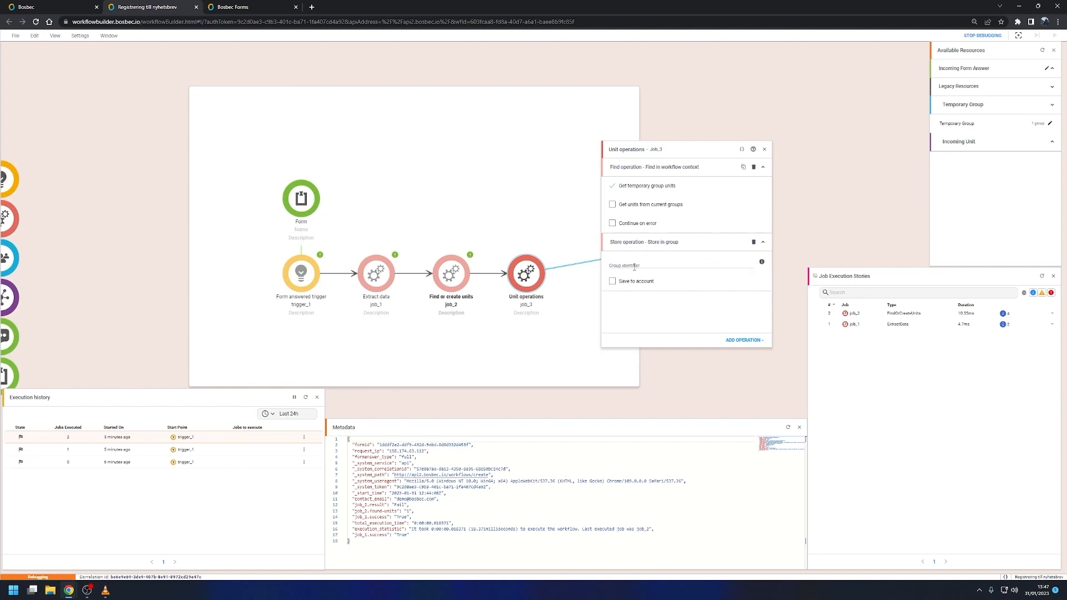
# Step: Copy the Nyhetsbrev group's ID from its group settings into the store operation's Group identifier, and enable Save to account
pyautogui.click(60, 7)
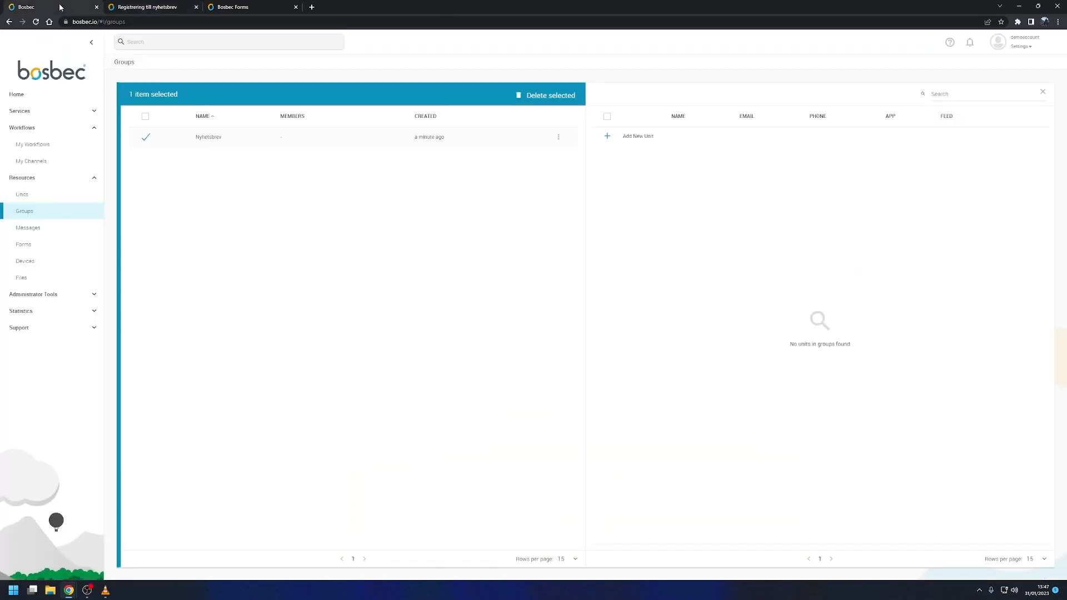
pyautogui.rightClick(318, 135)
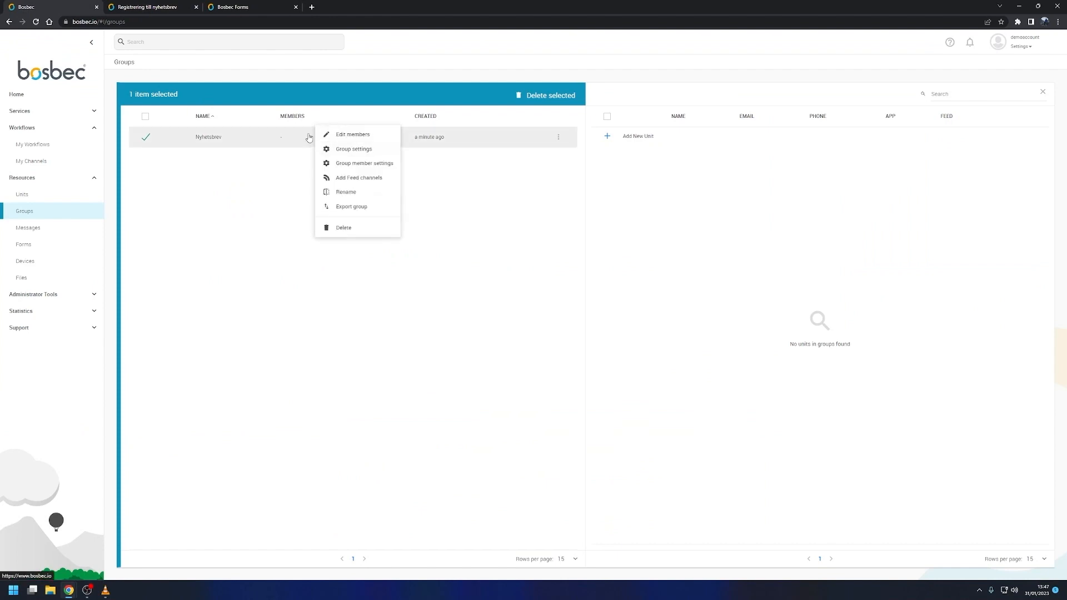
pyautogui.click(367, 149)
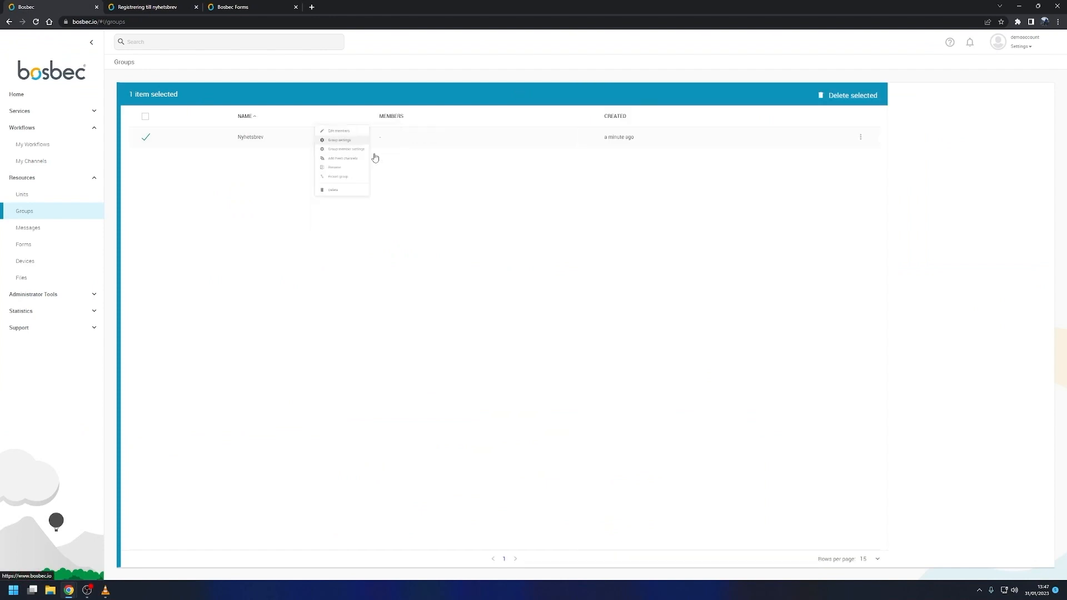
pyautogui.tripleClick(928, 105)
pyautogui.hotkey('ctrl', 'c')
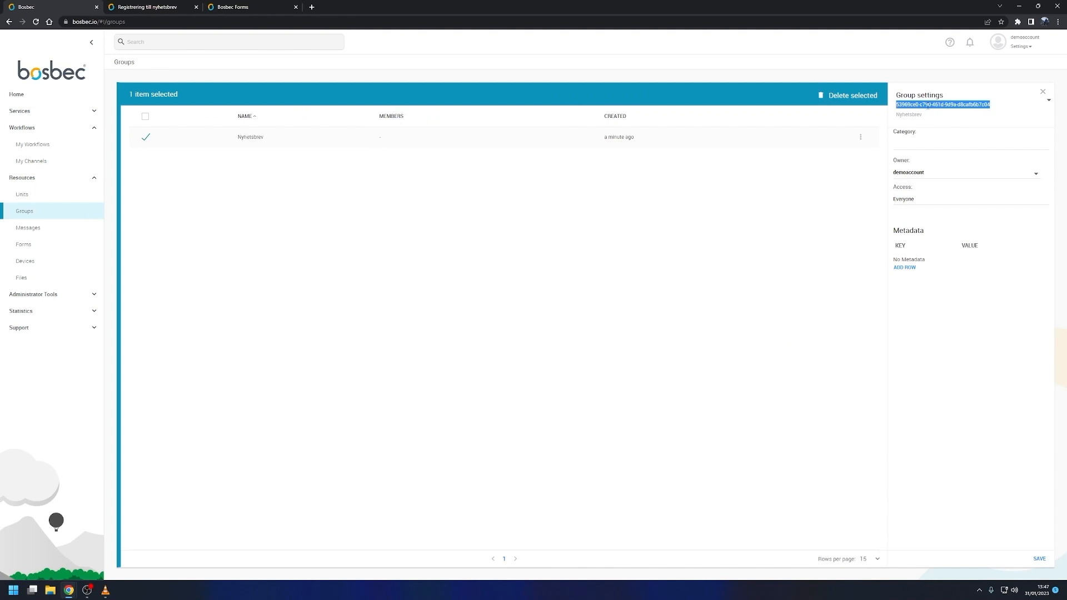
pyautogui.click(147, 7)
pyautogui.click(631, 264)
pyautogui.hotkey('ctrl', 'v')
pyautogui.moveTo(565, 234); pyautogui.dragTo(545, 233)
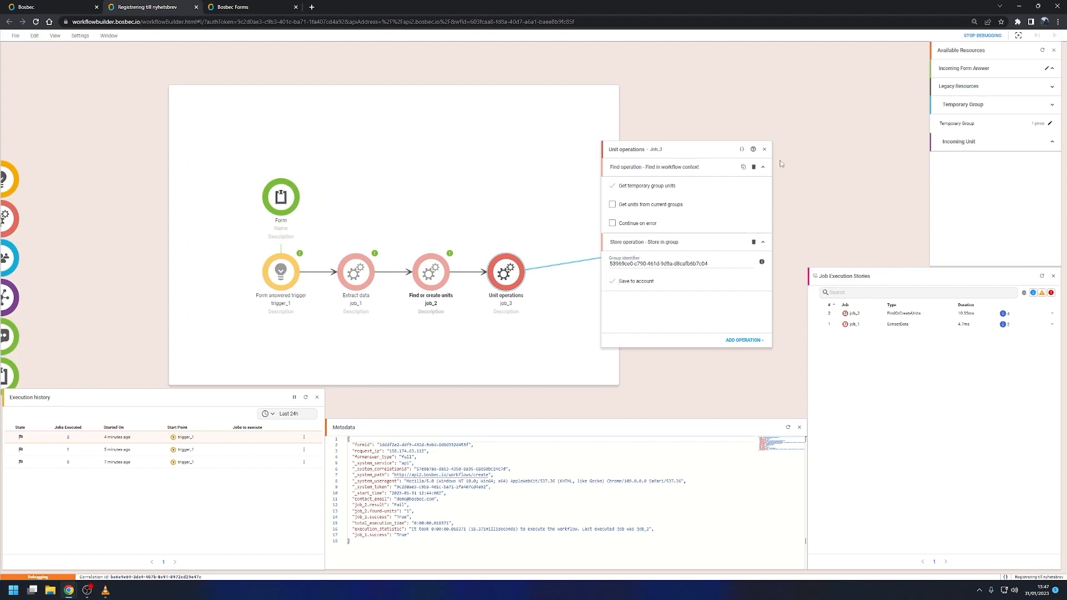
pyautogui.click(764, 150)
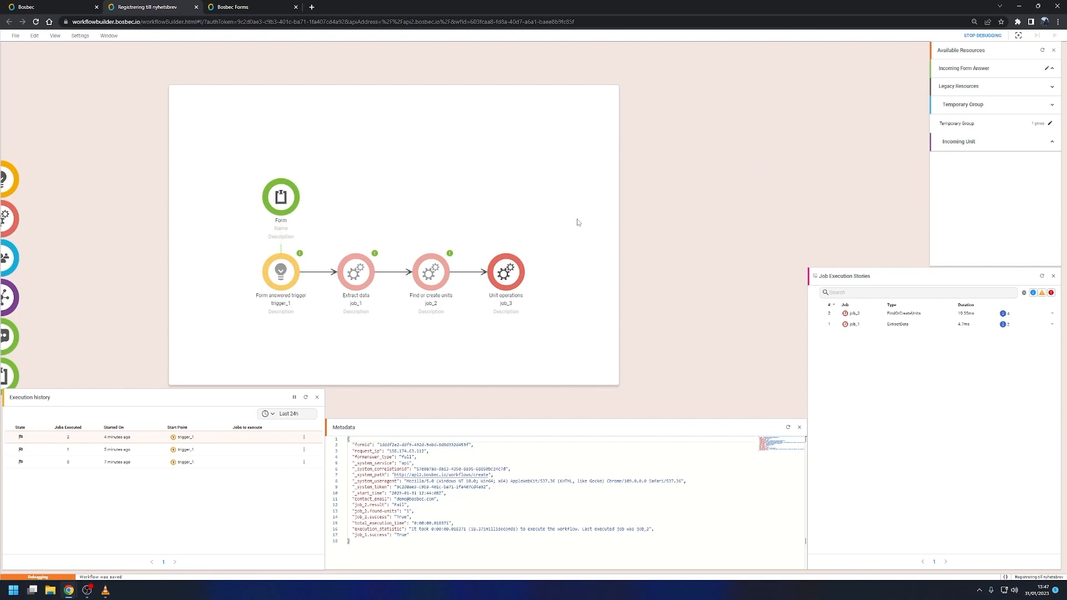
pyautogui.moveTo(578, 222); pyautogui.dragTo(617, 212)
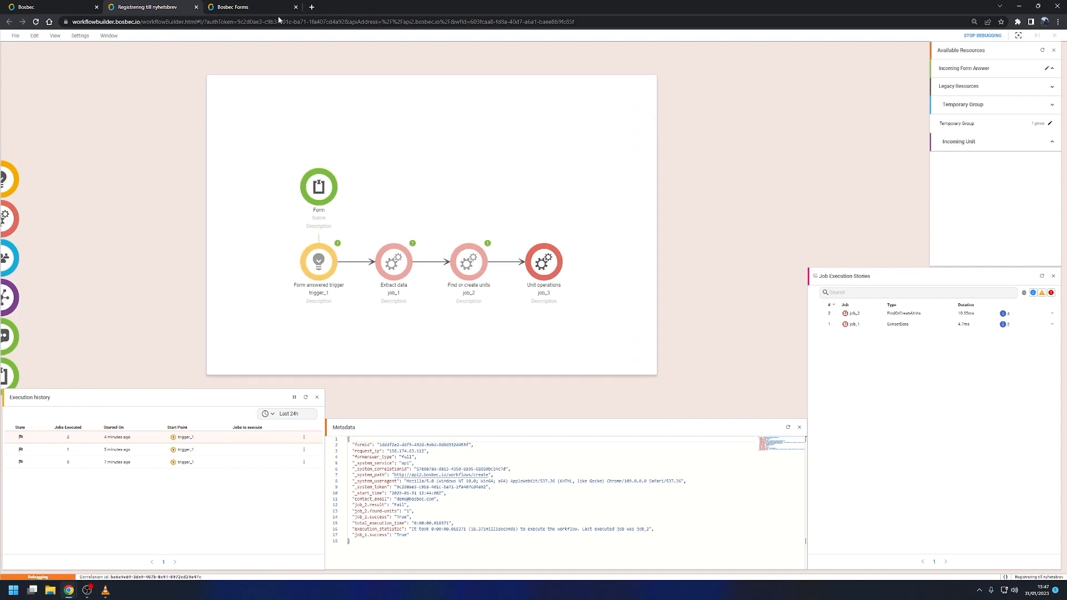
# Step: Return to the empty registration form, enter an email address under "Ange din email", and submit it to test group storage
pyautogui.click(255, 6)
pyautogui.hotkey('alt', 'Left')
pyautogui.click(501, 201)
pyautogui.write('demo@')
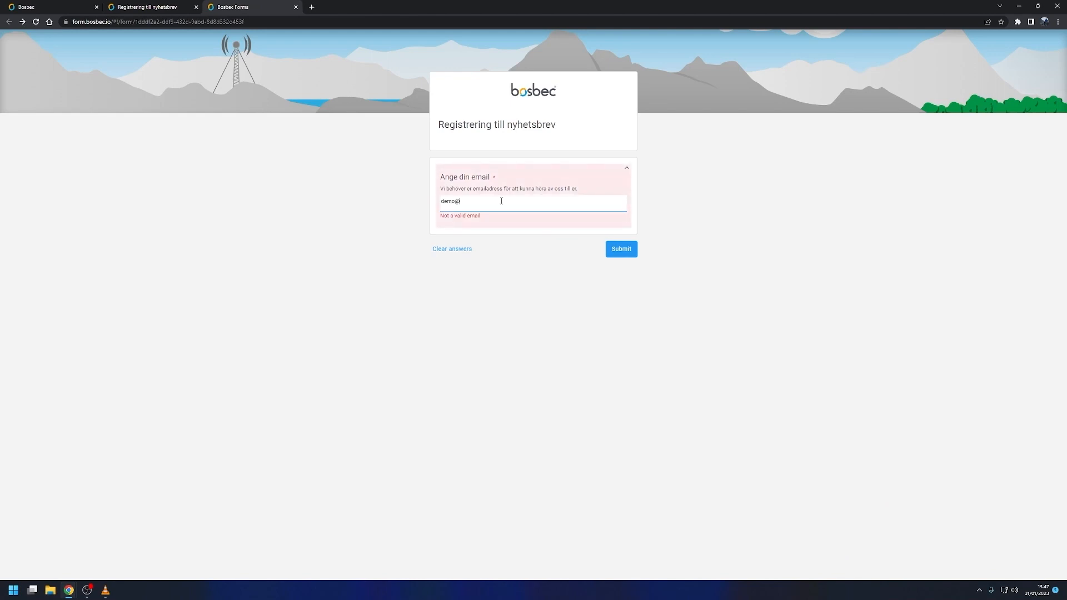
pyautogui.click(620, 241)
# Step: Select the newest execution in the workflow and review the Unit operations job's execution story including its debug entries
pyautogui.click(148, 6)
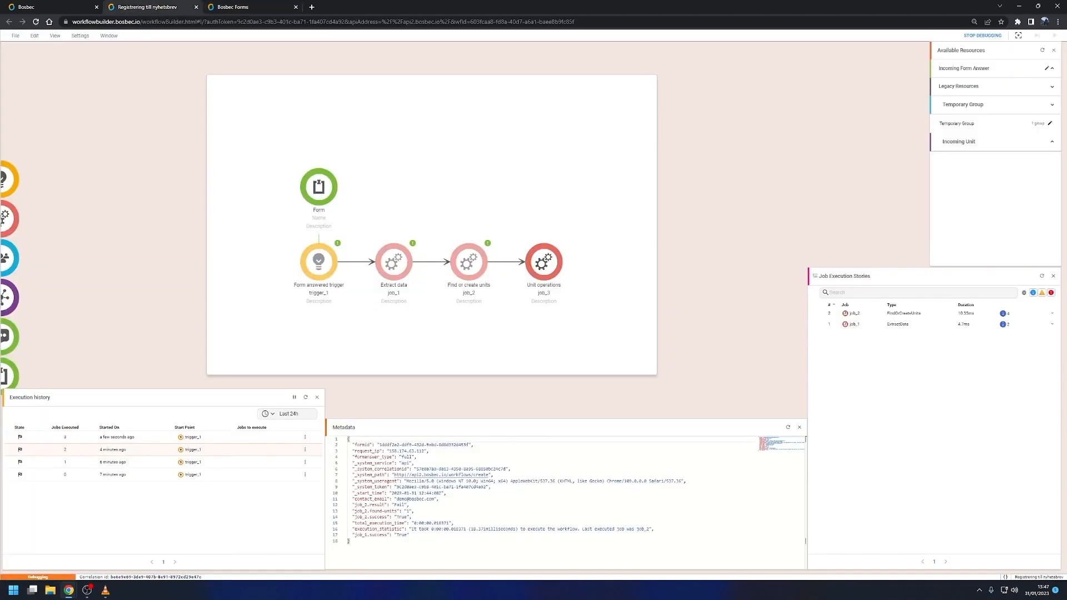
pyautogui.click(93, 439)
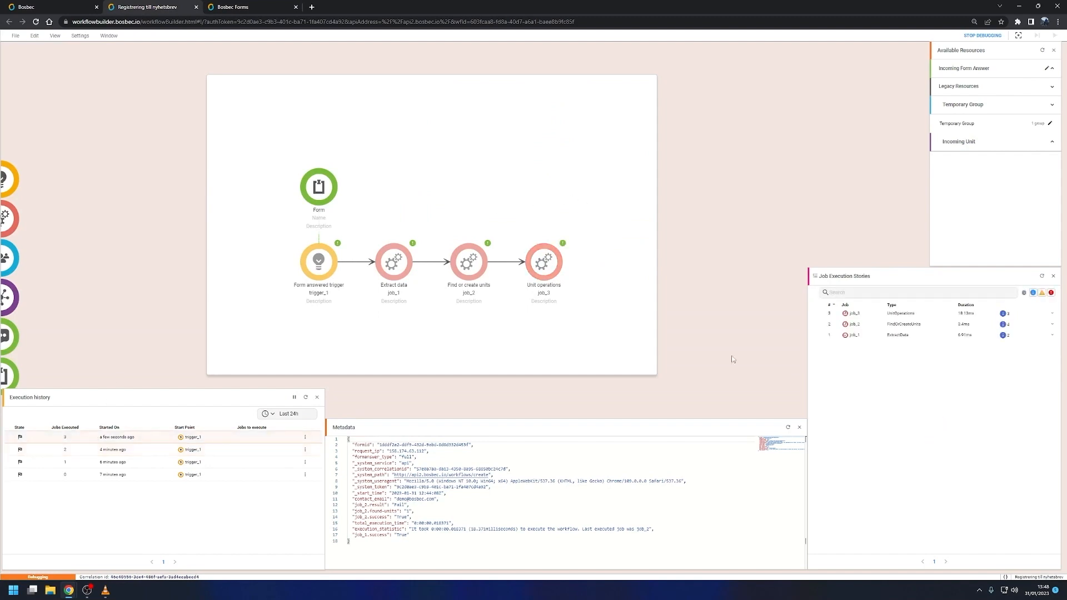
pyautogui.click(977, 317)
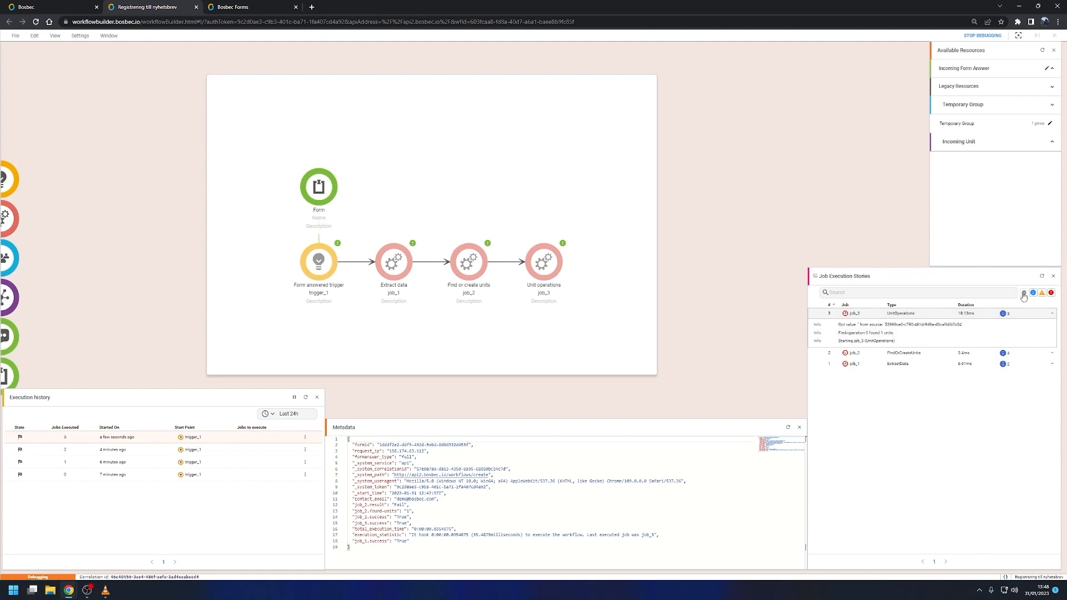
pyautogui.scroll(-1, 919, 367)
pyautogui.scroll(-1, 924, 372)
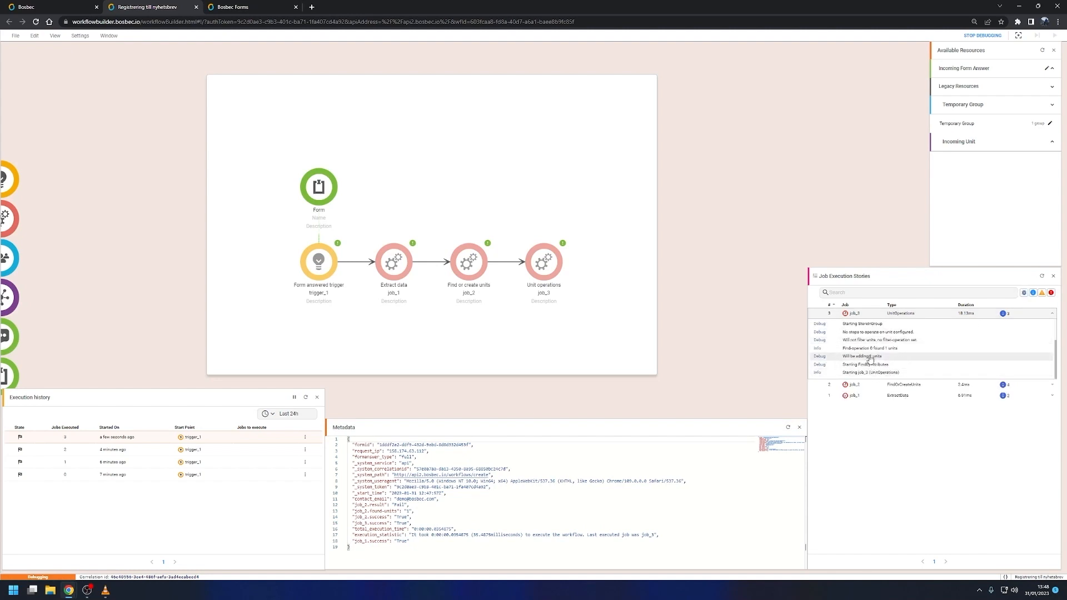
pyautogui.scroll(2, 872, 358)
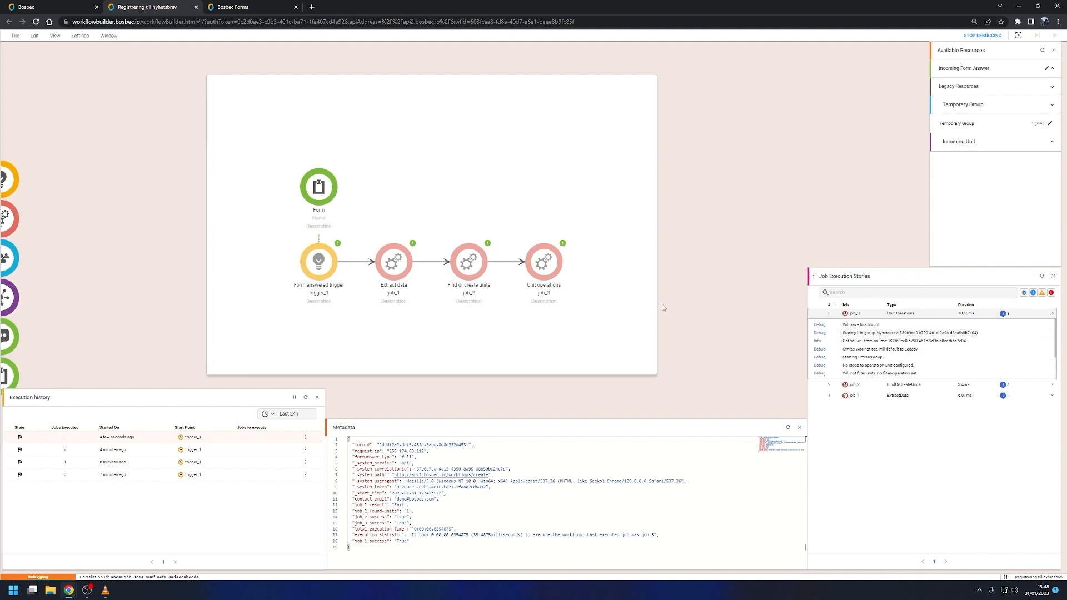
# Step: Switch to the Bosbec account page, reload the Groups list, and check the Nyhetsbrev group's members
pyautogui.click(68, 5)
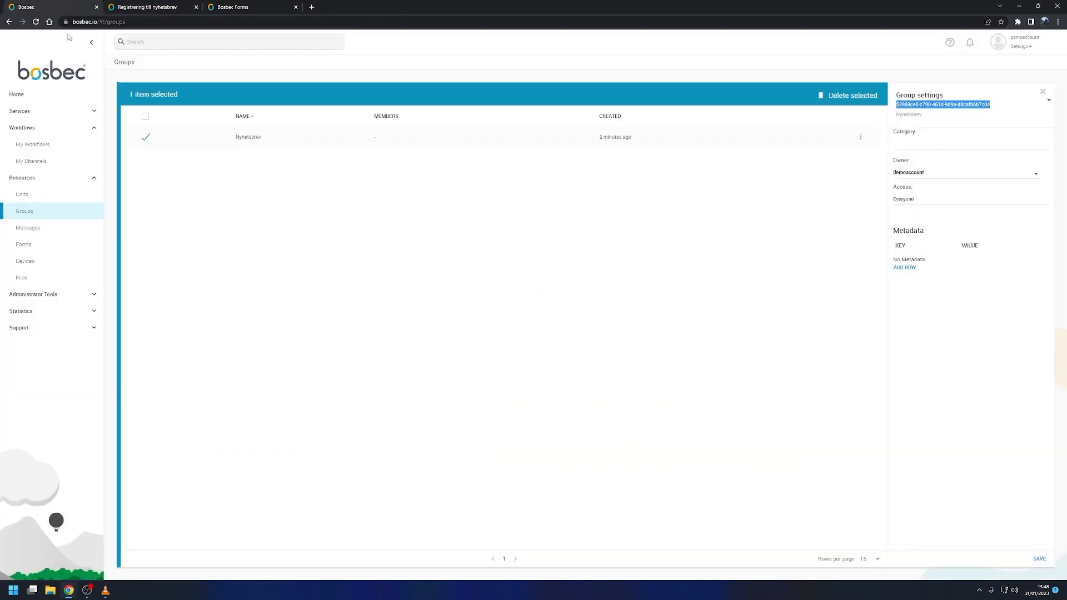
pyautogui.click(42, 196)
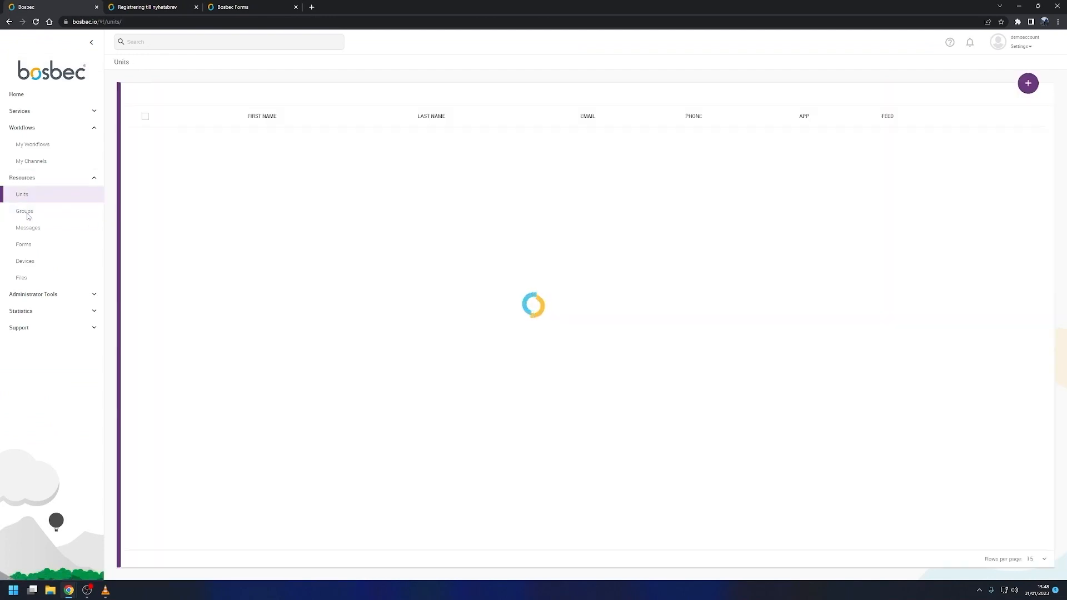
pyautogui.click(27, 213)
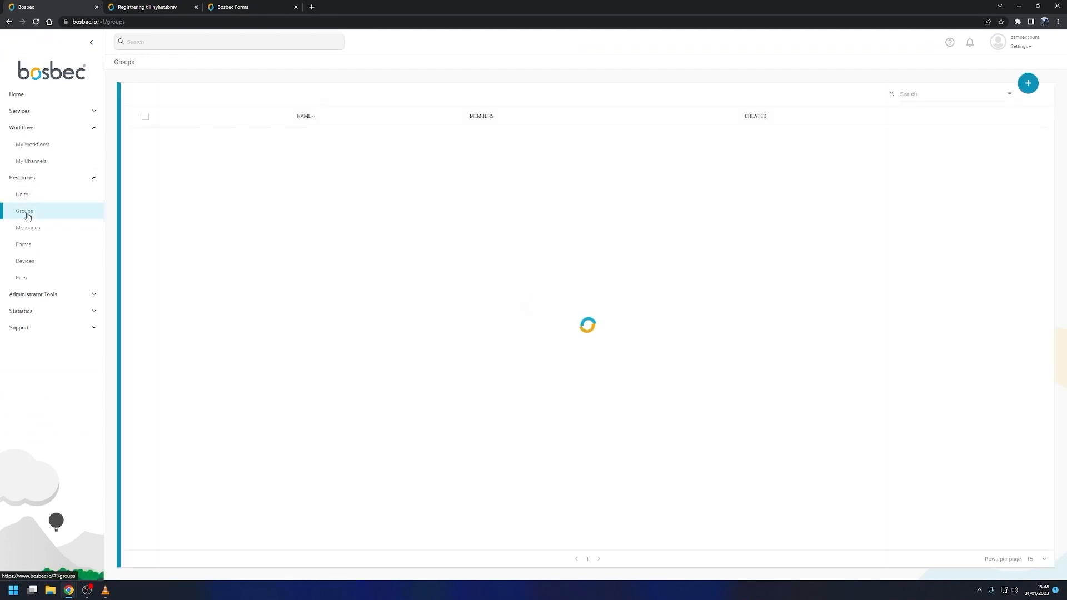
pyautogui.click(427, 142)
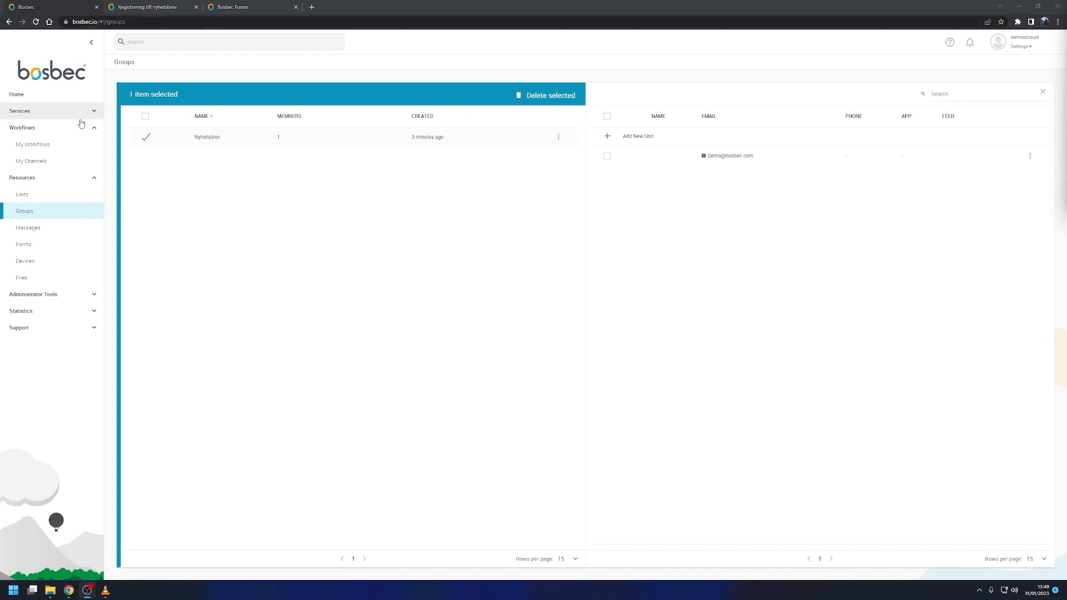
# Step: Generate a form link for the registration form in the Forms list and return to the Groups list
pyautogui.click(28, 246)
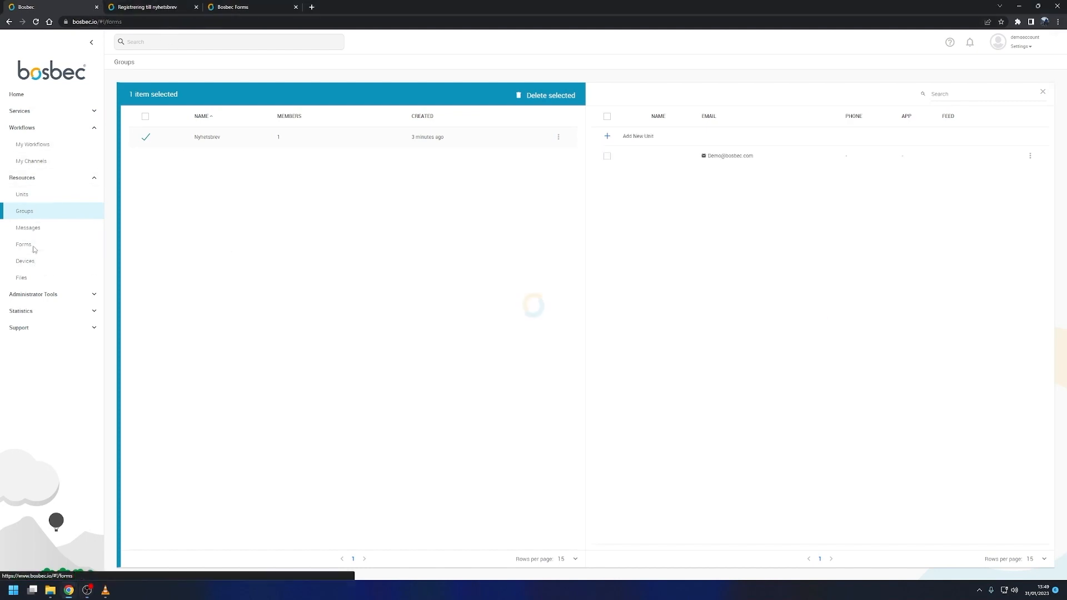
pyautogui.rightClick(389, 145)
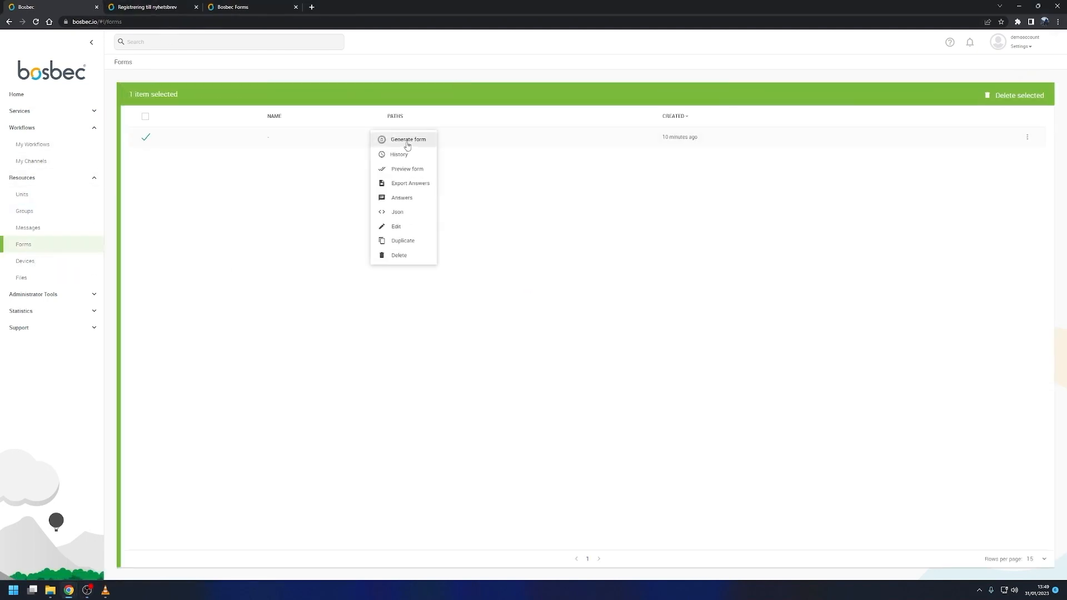
pyautogui.click(405, 141)
pyautogui.click(1020, 560)
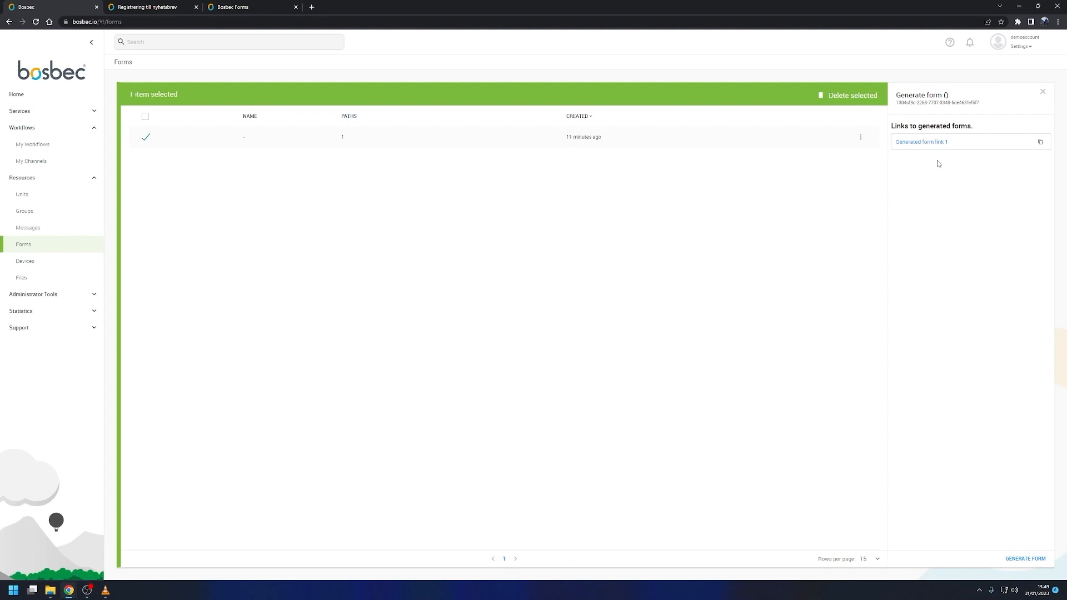
pyautogui.click(82, 218)
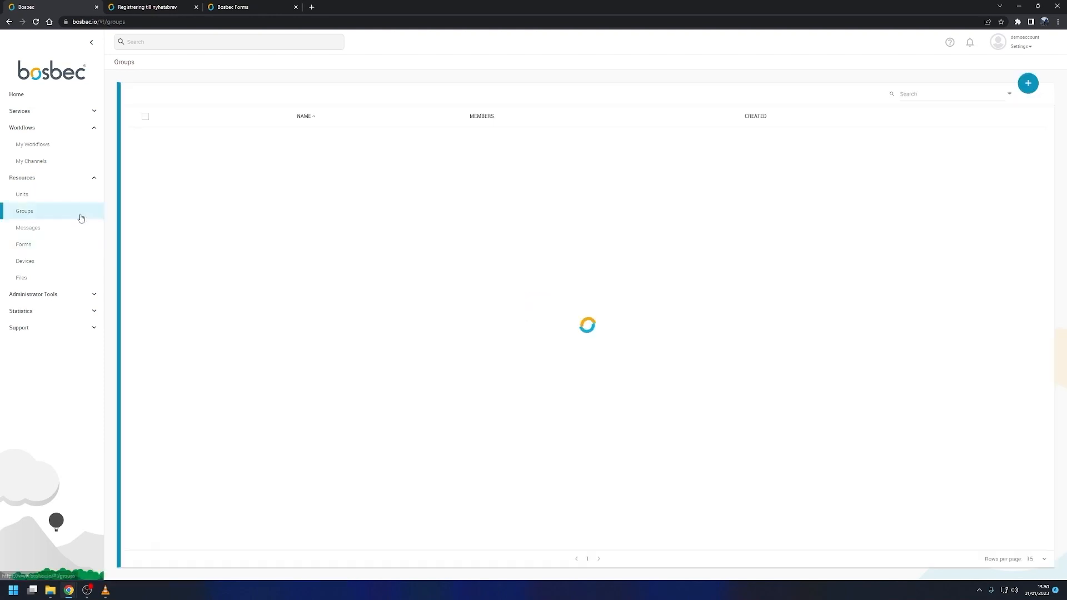